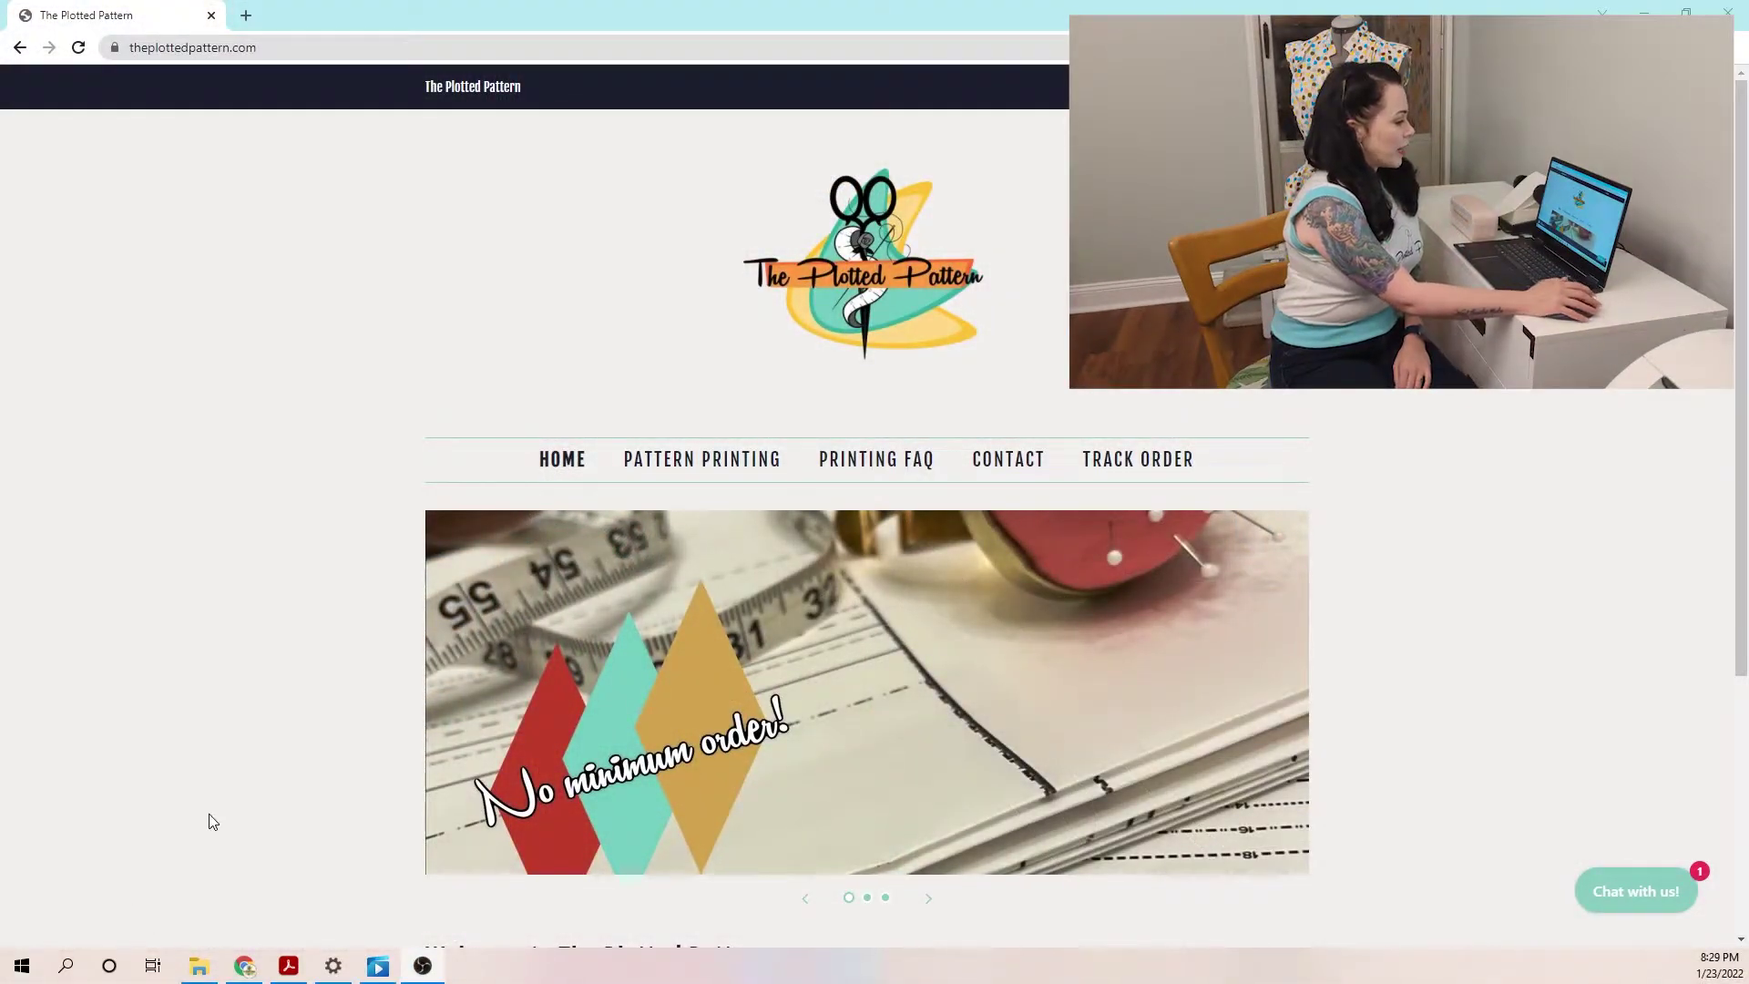
Open the A0 sized Printed Pattern product from the pattern printing collection and set its page quantity to 3.
click(677, 462)
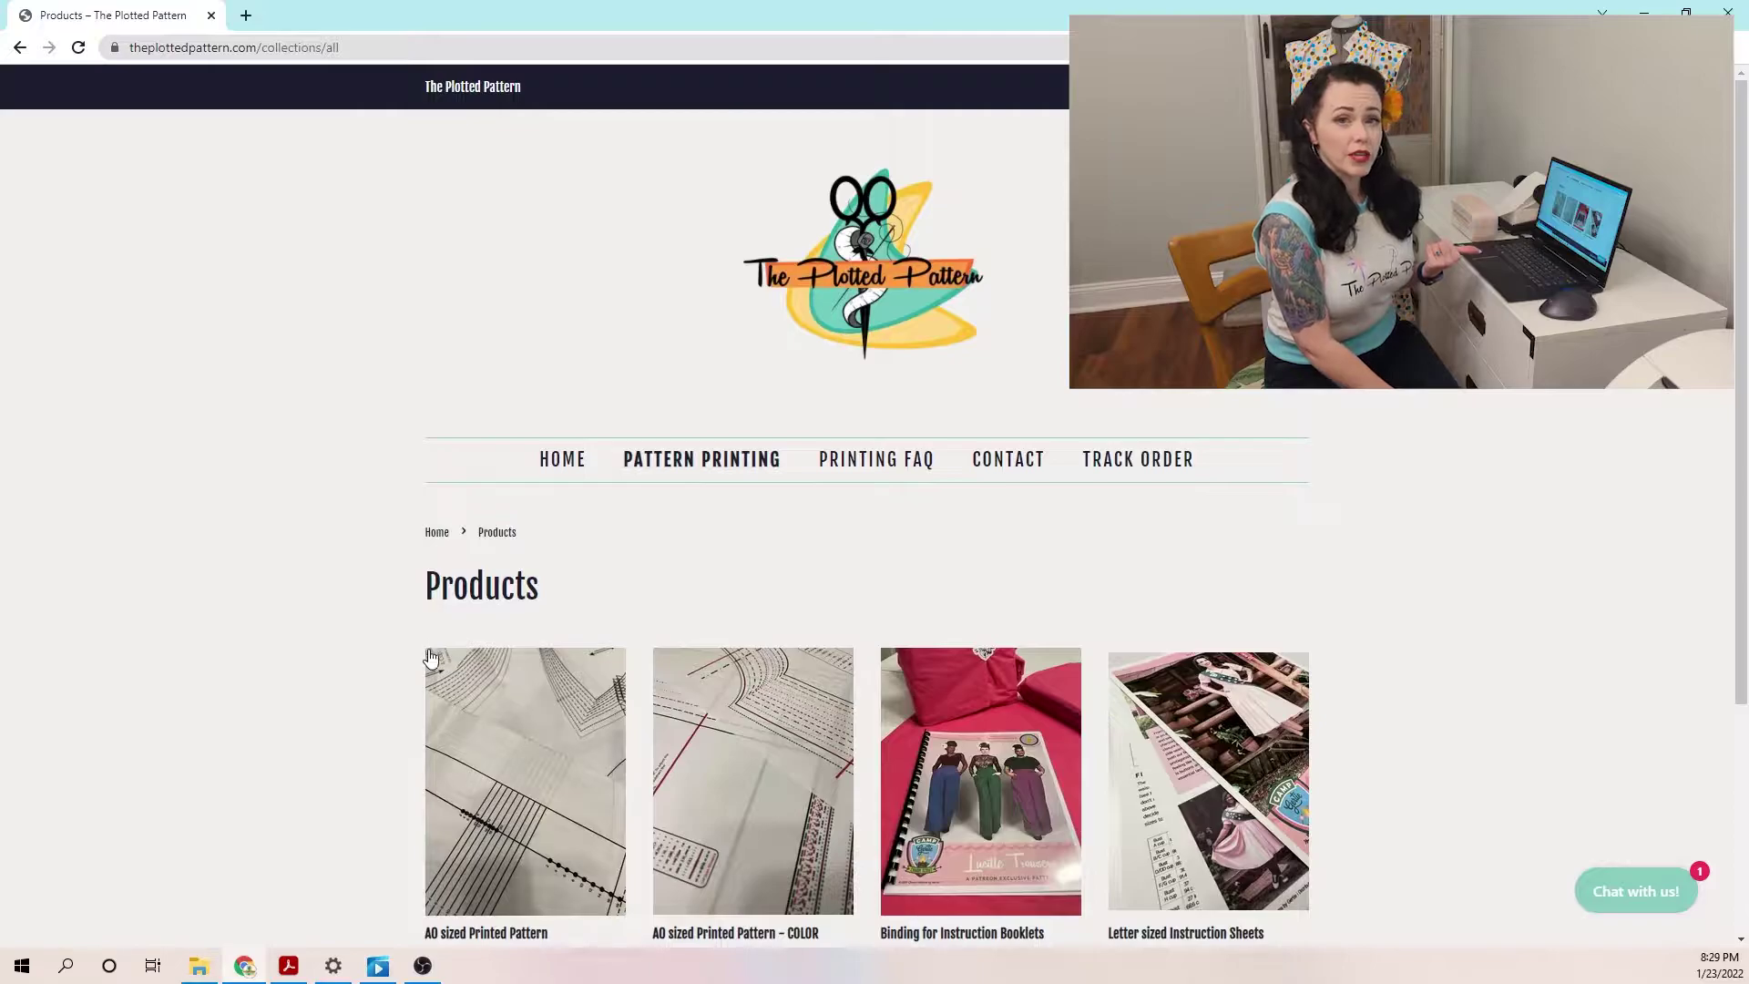
scroll(313, 671, down, 2)
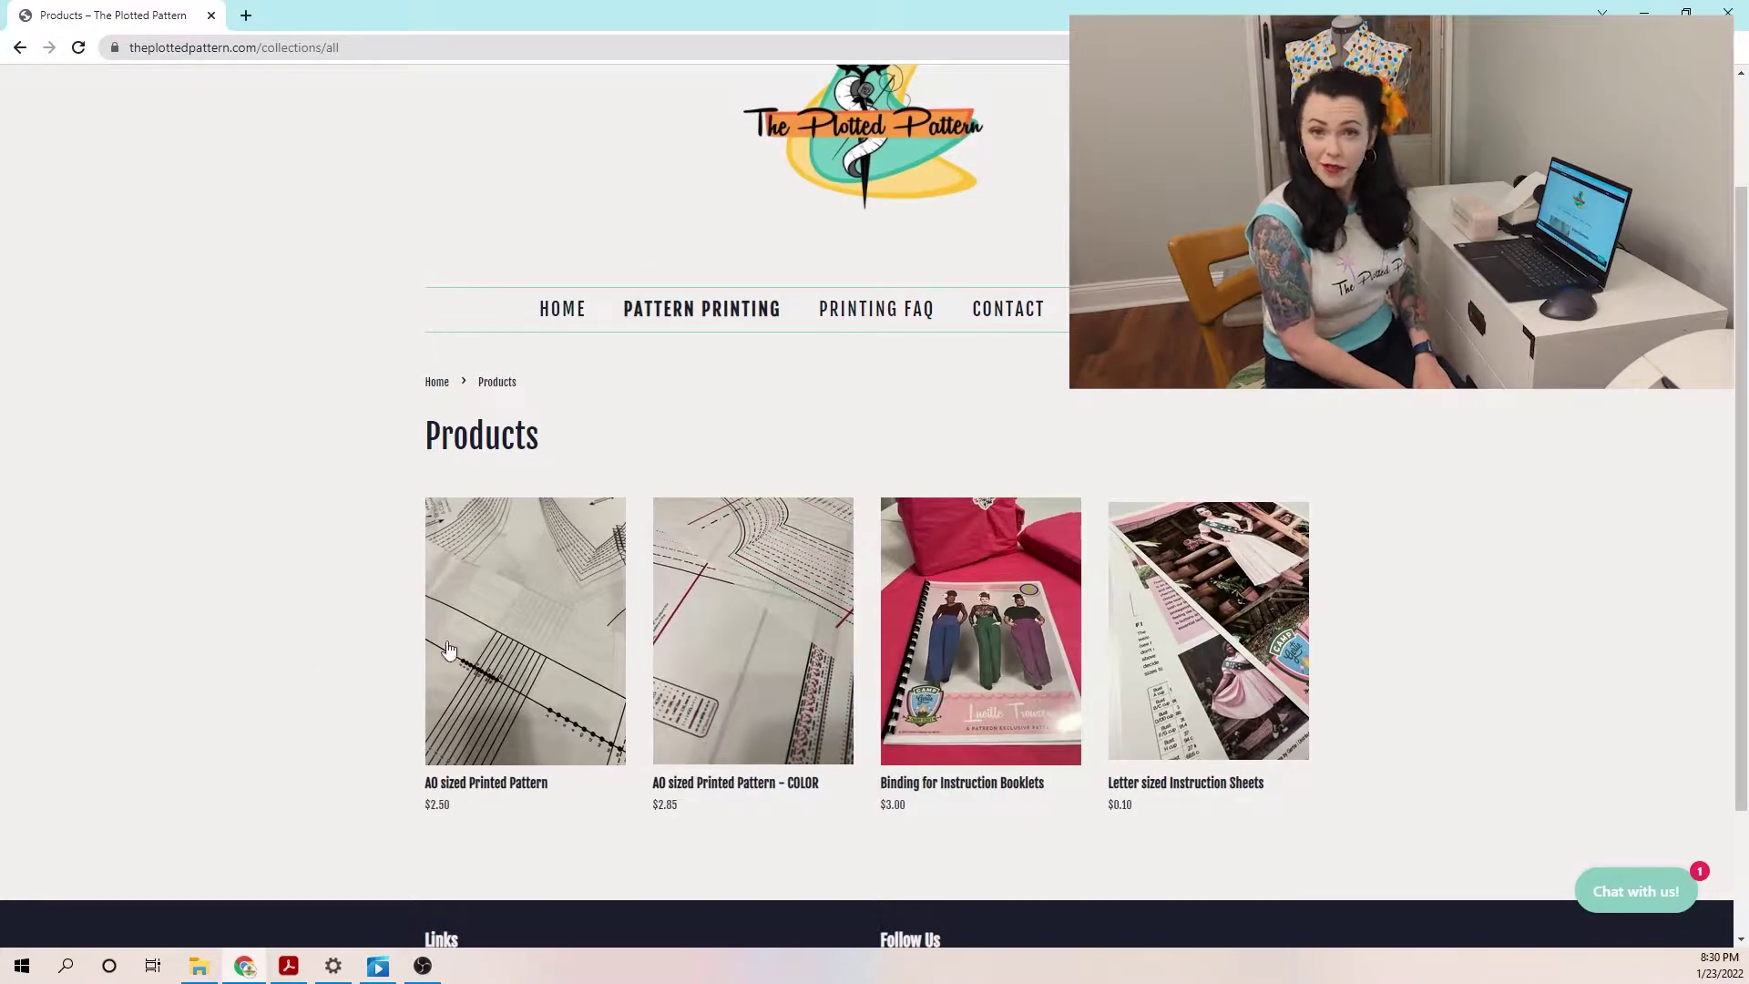
click(515, 646)
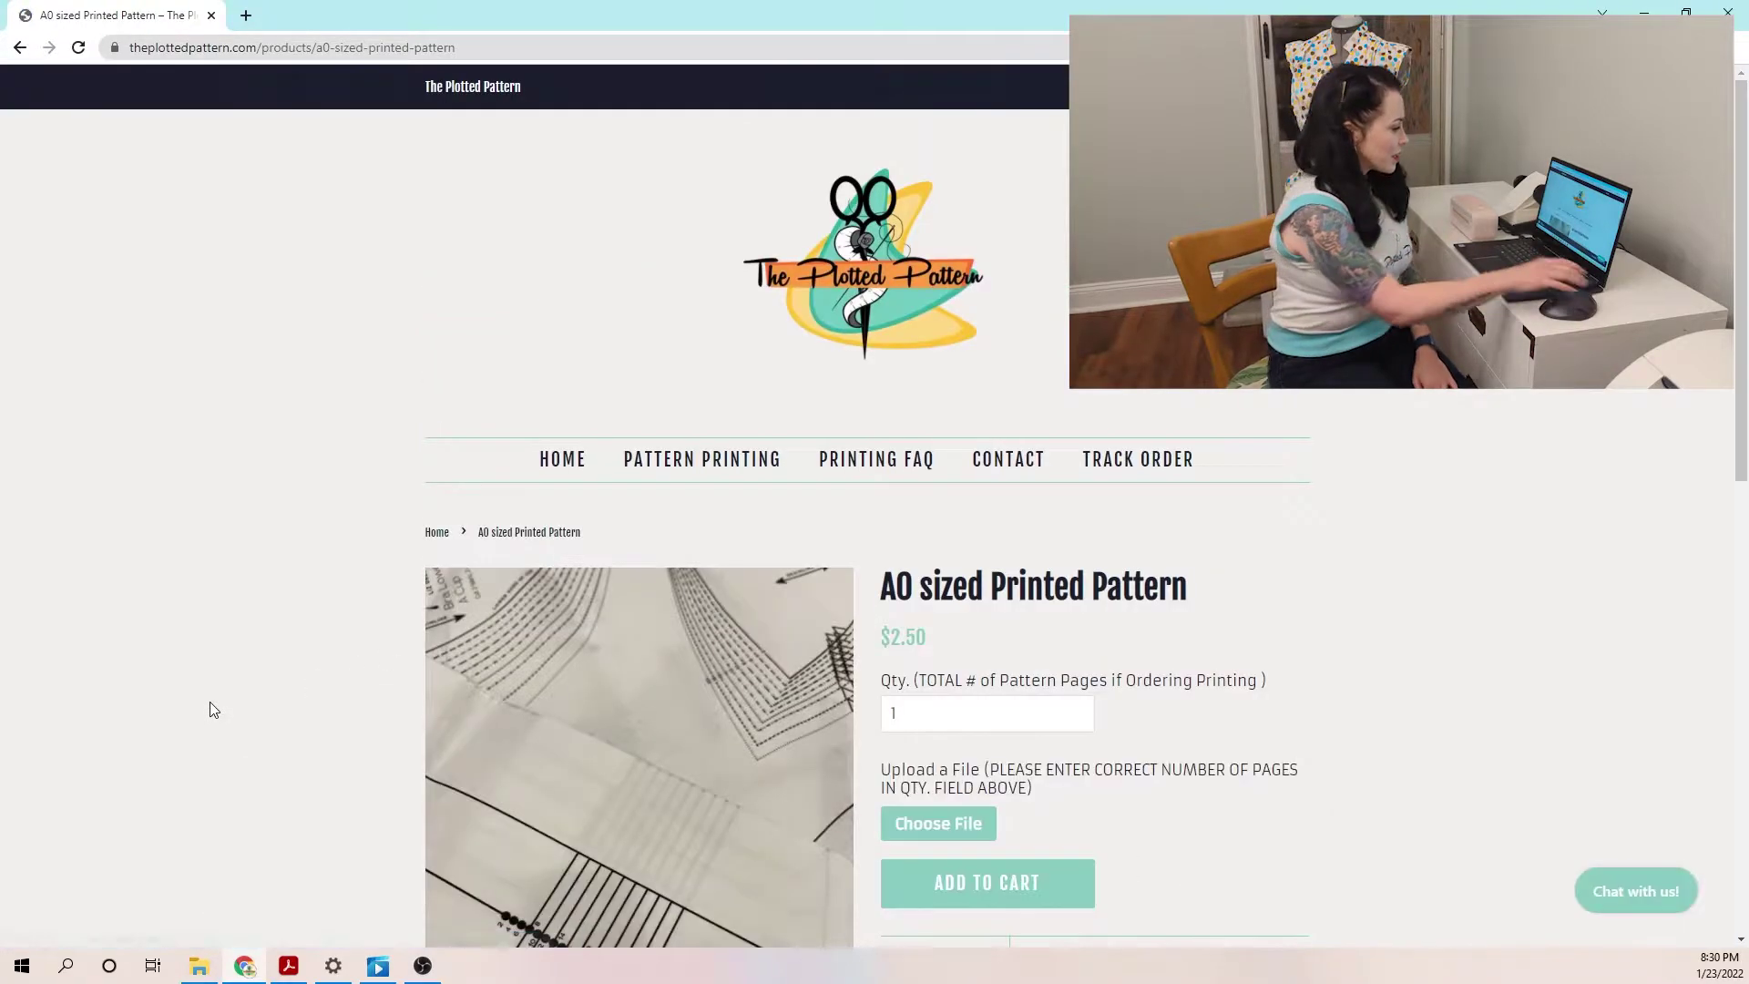
scroll(211, 709, down, 3)
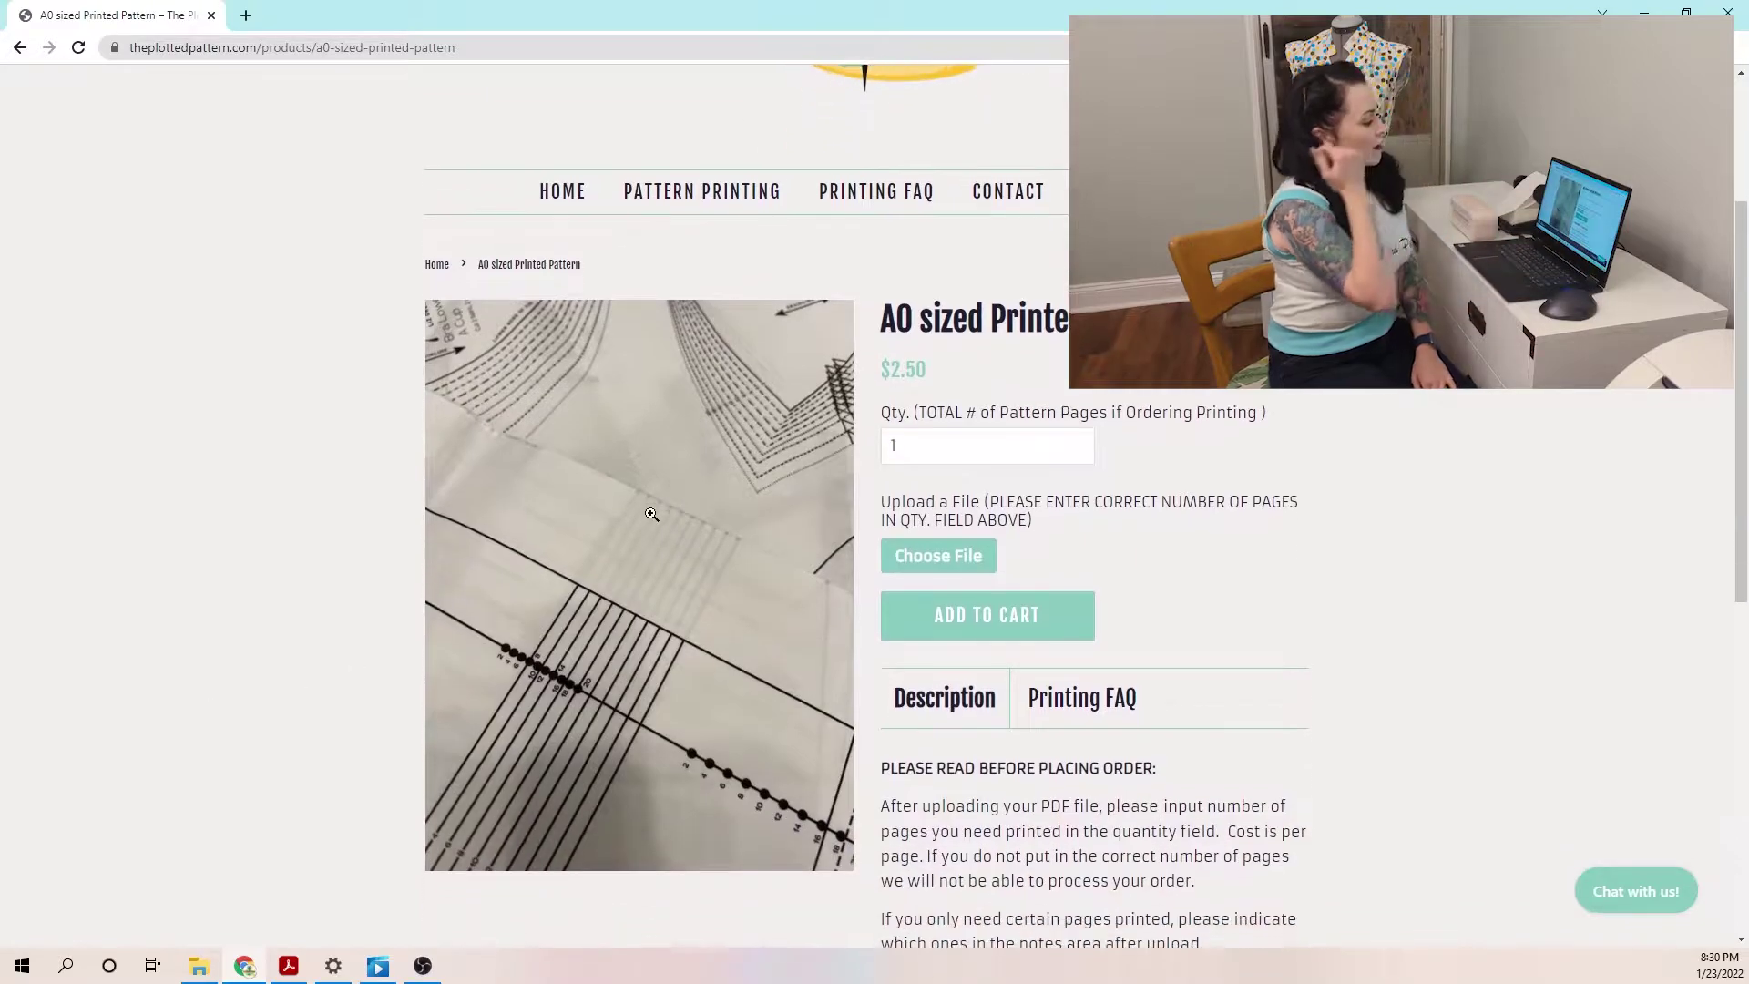
click(927, 417)
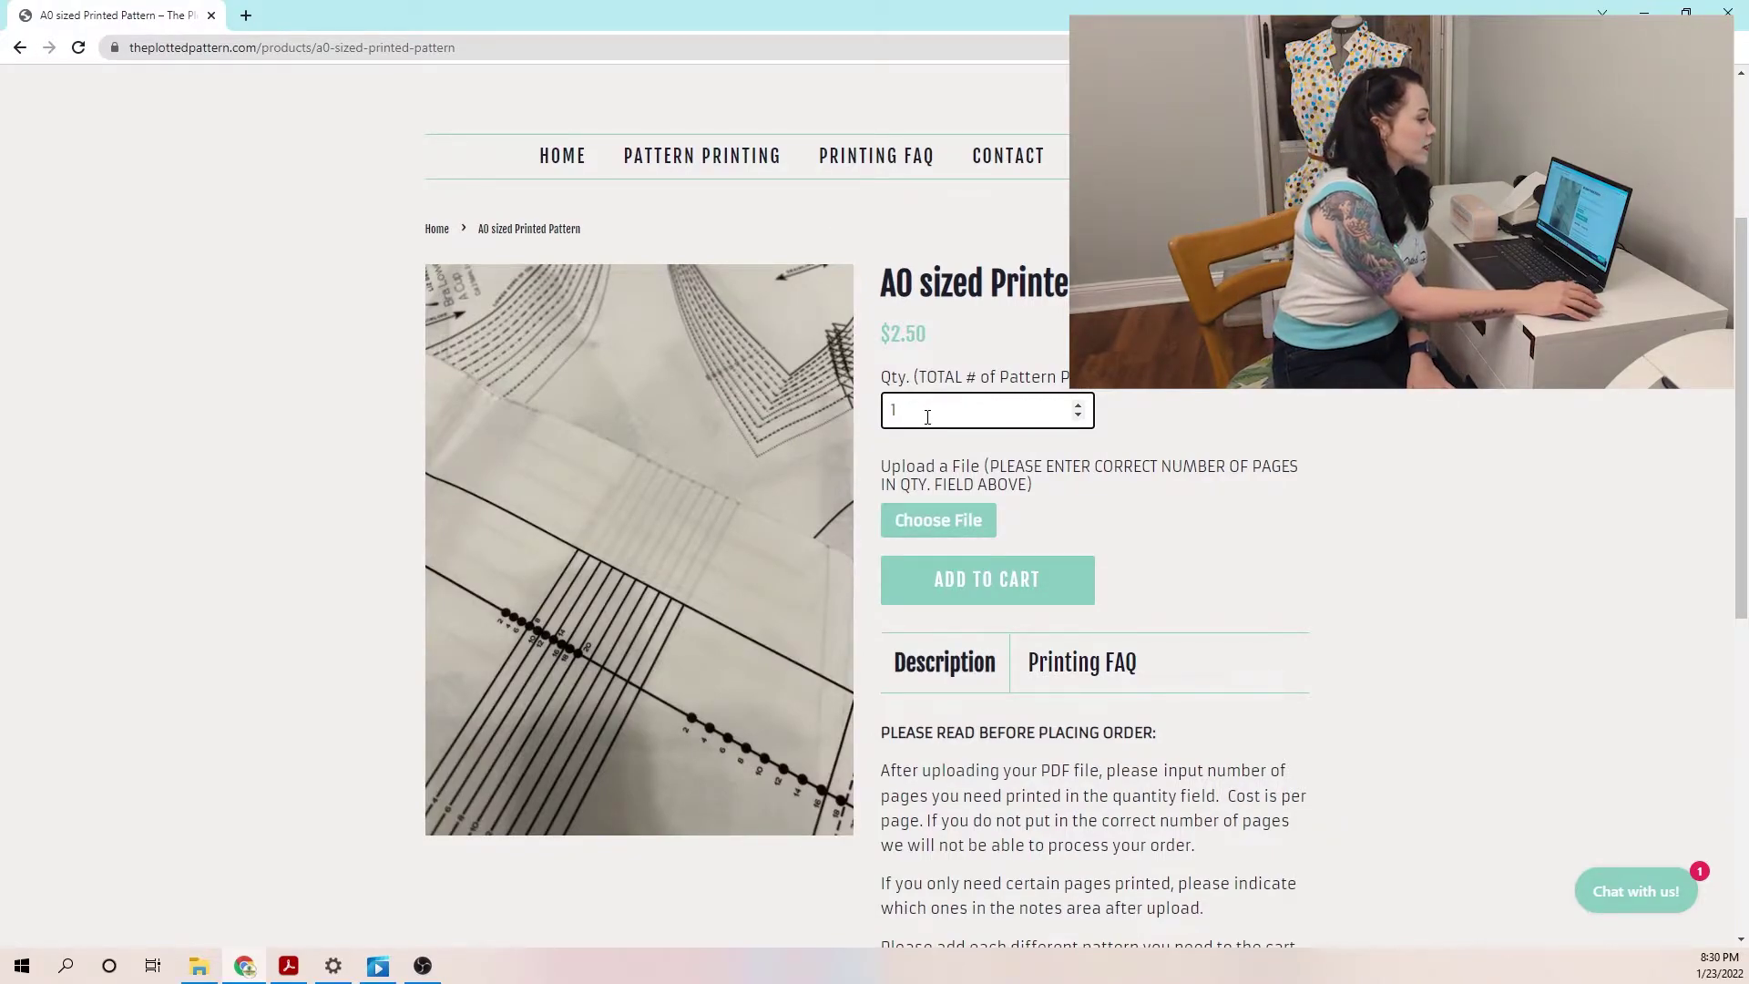
text(3)
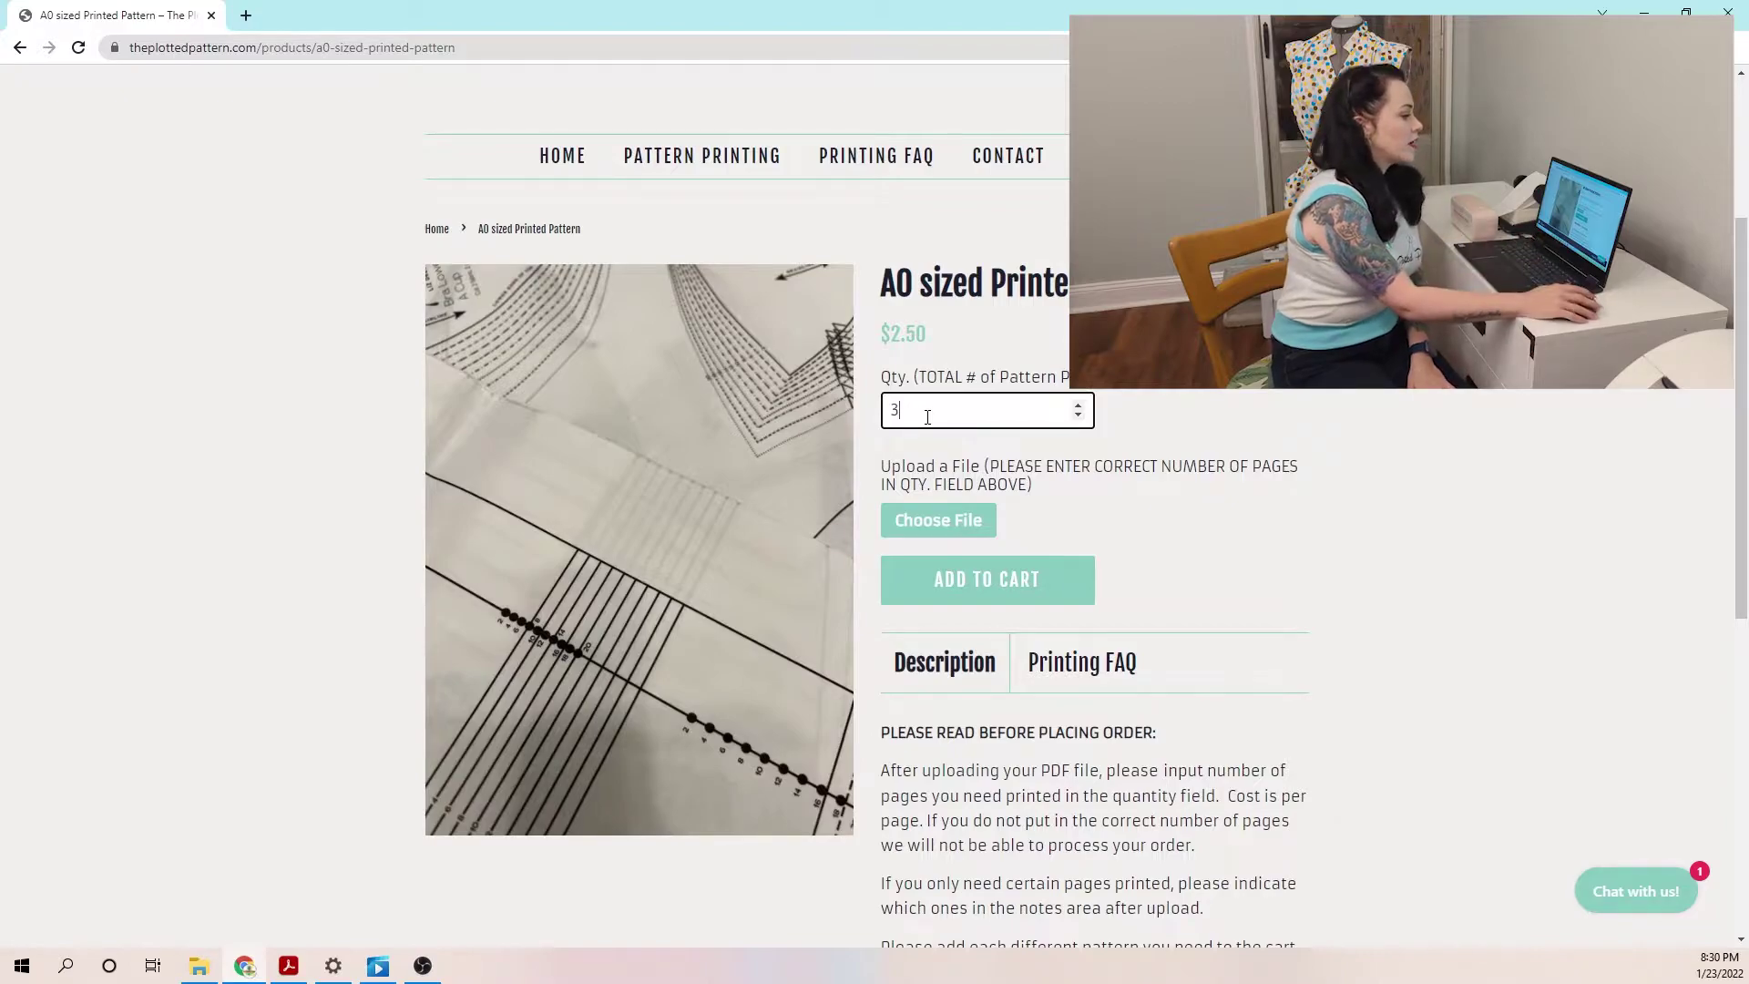
Attach the local file MarilynJeans2-20PatternA0-smuwjx with the note "Size 8 only" and add the printed pattern to the cart.
click(927, 522)
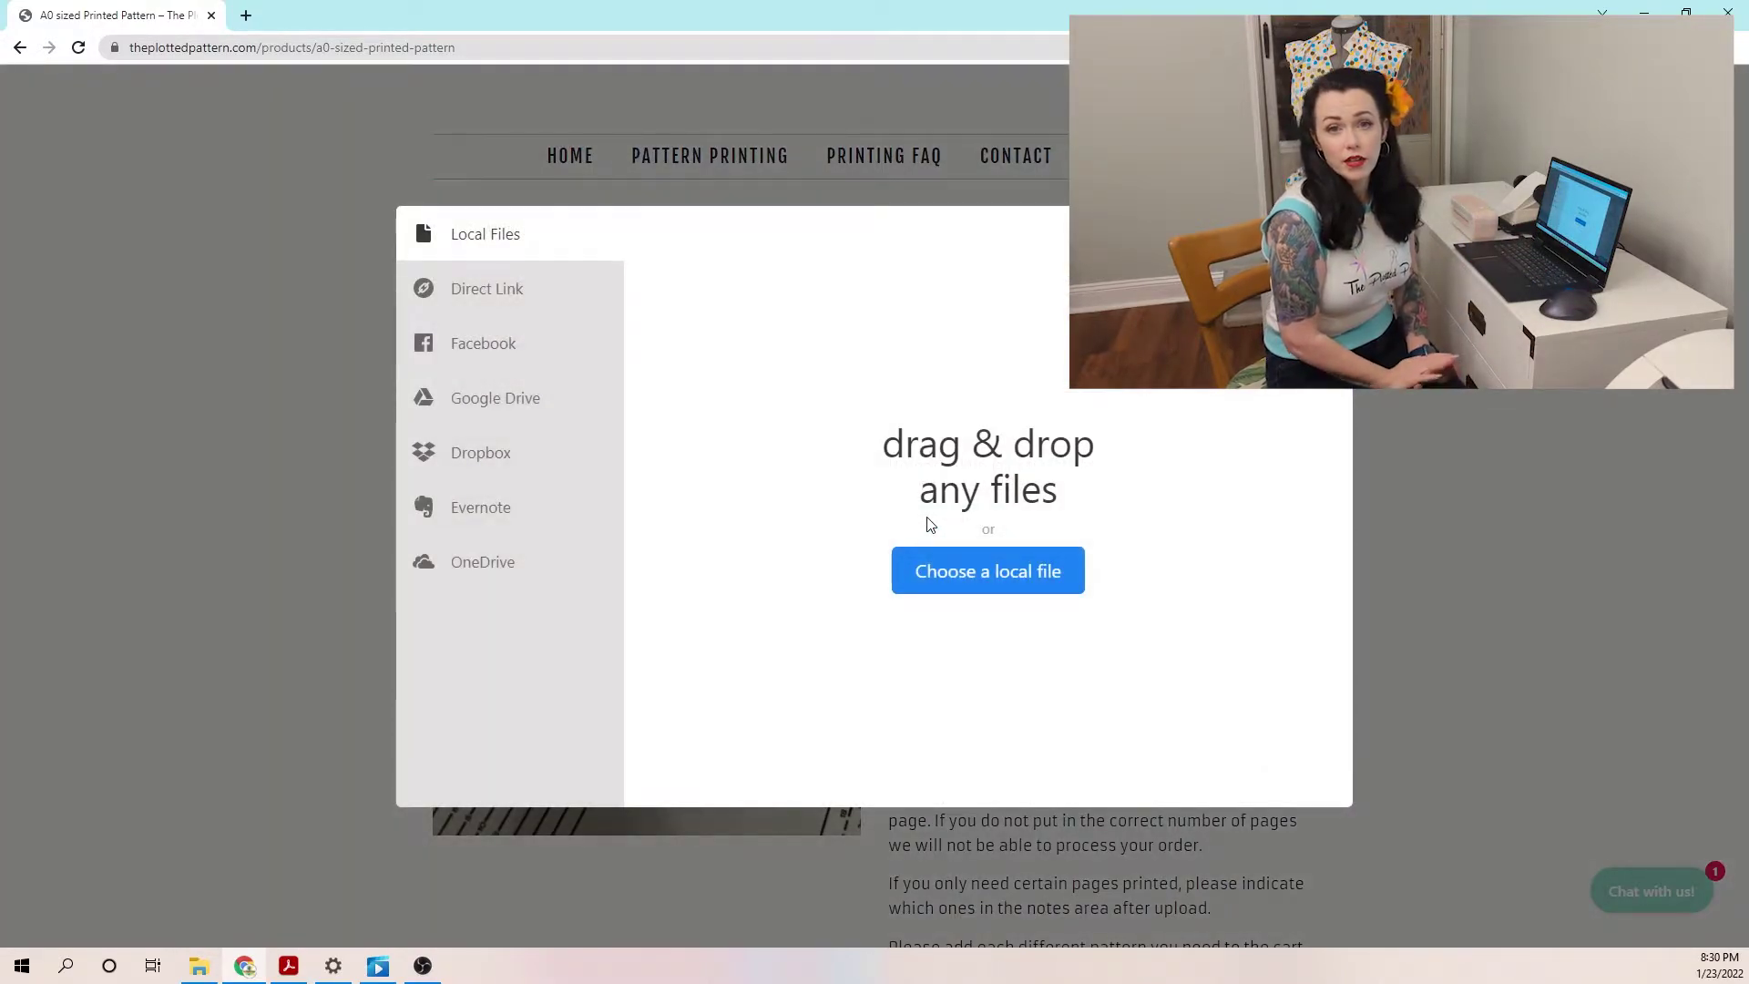
click(901, 577)
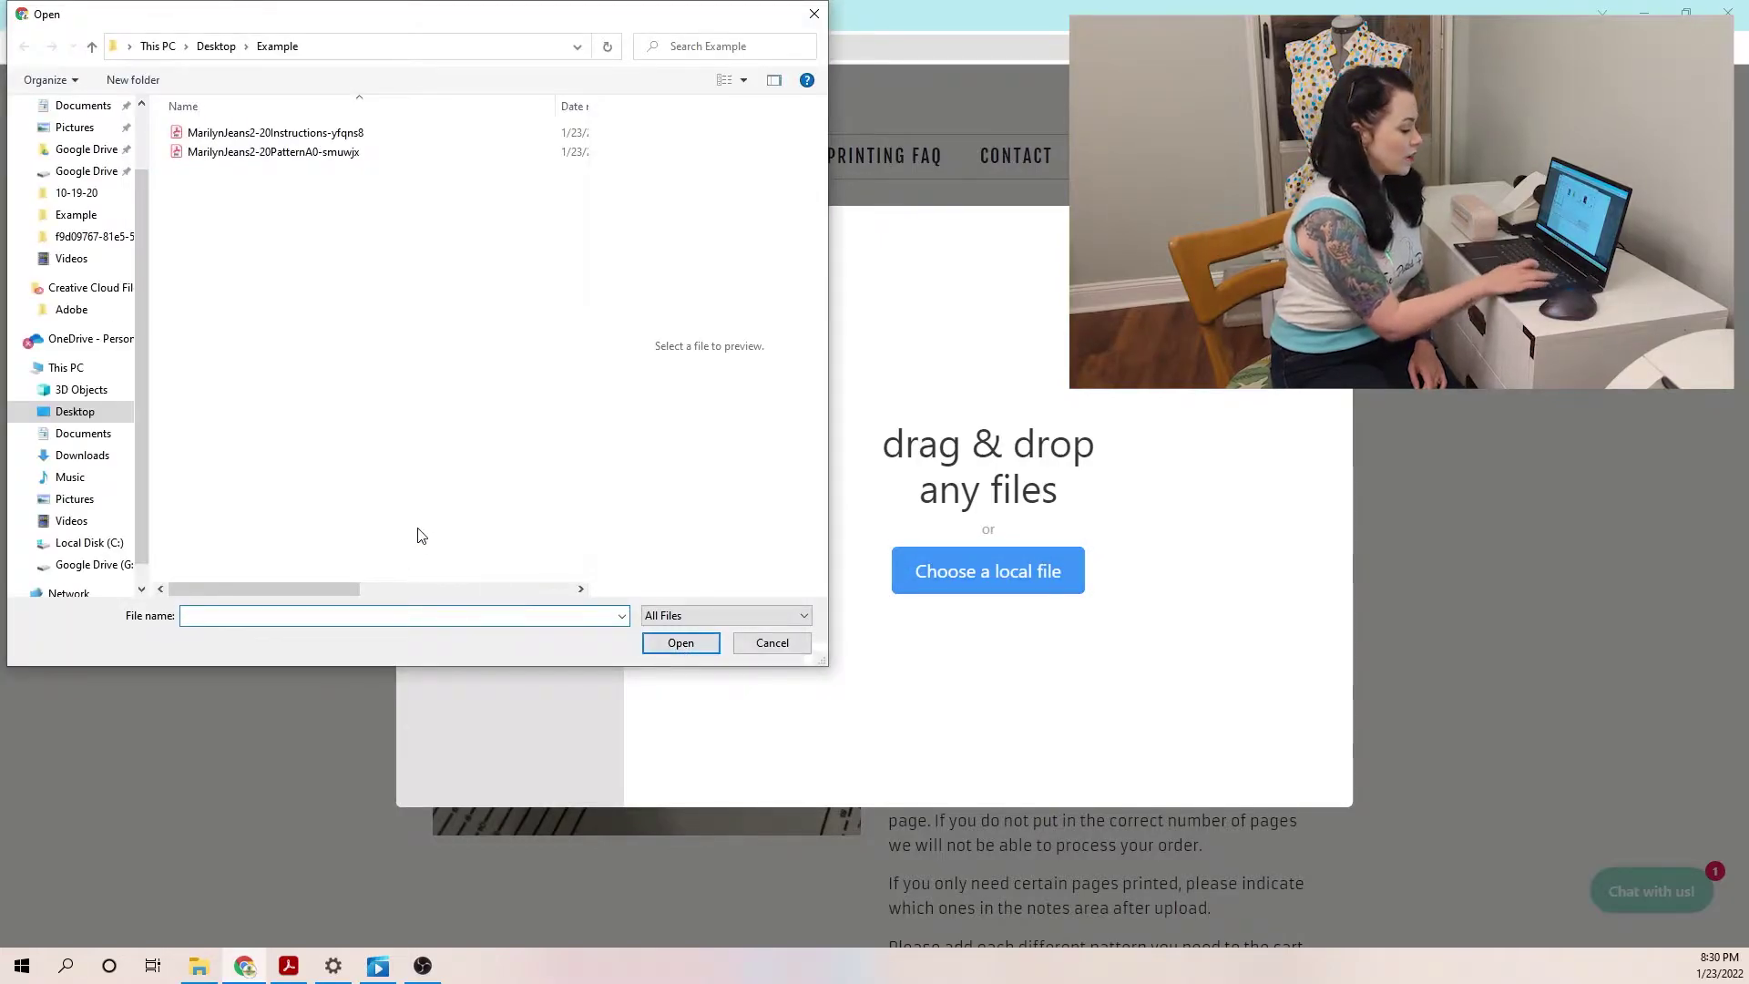
click(293, 153)
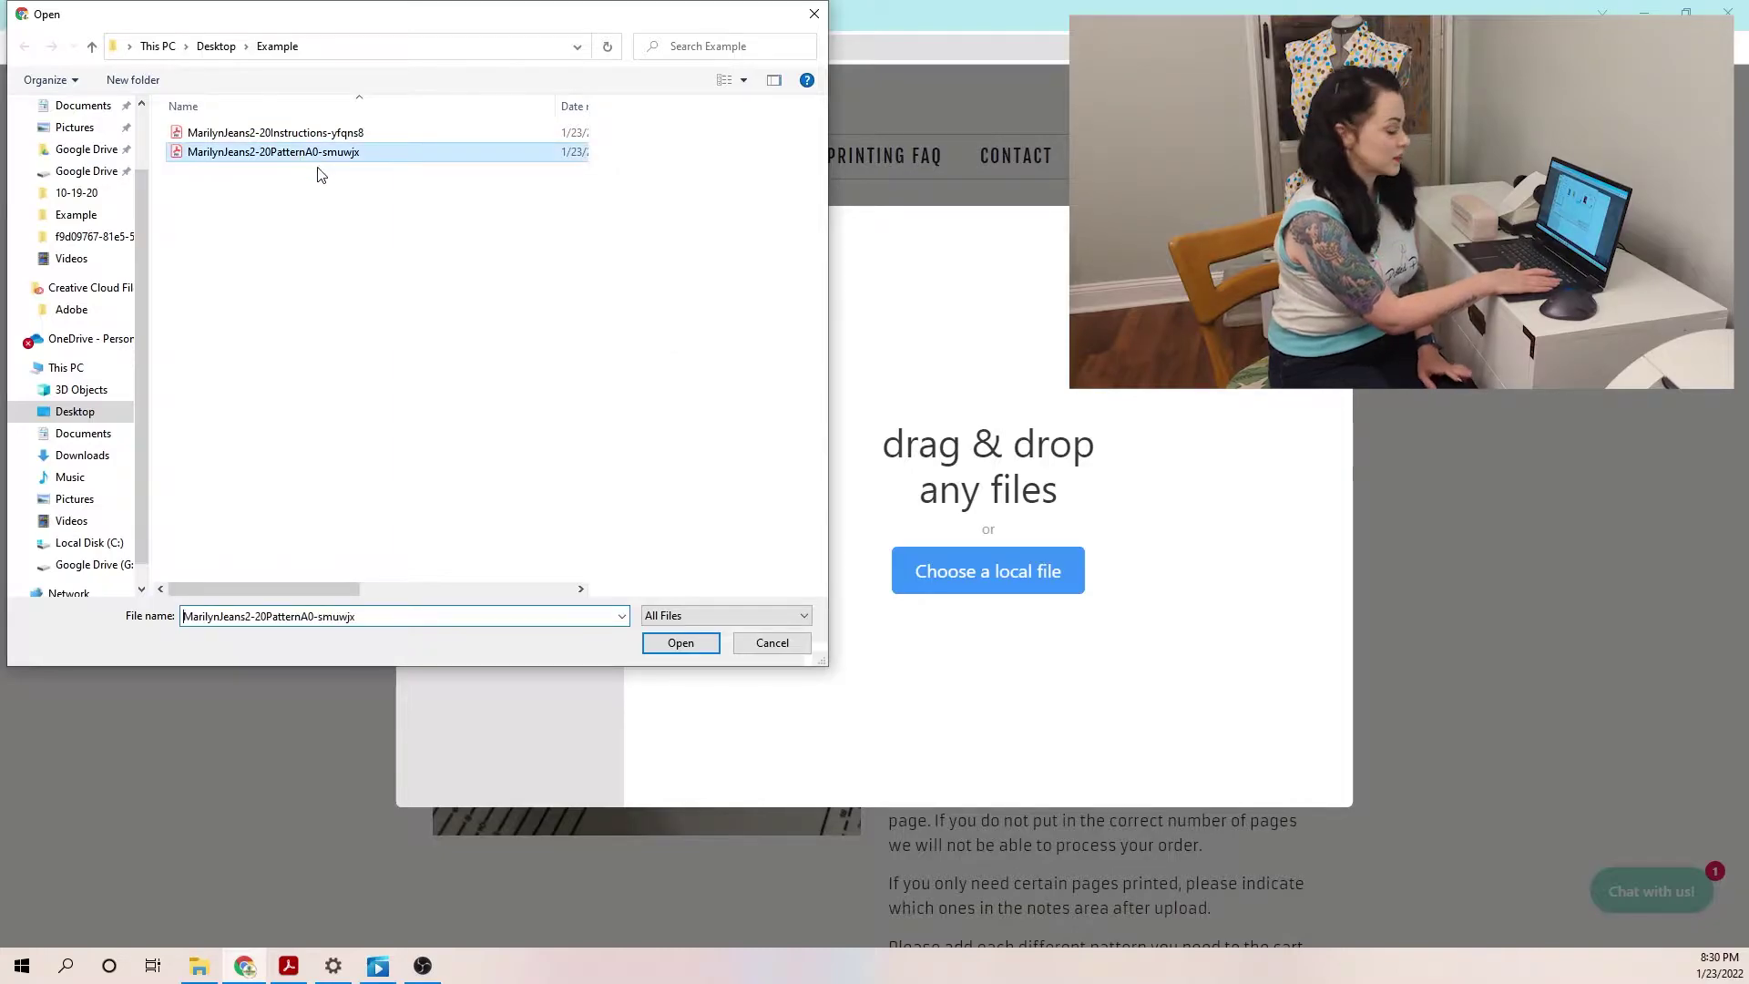
click(681, 643)
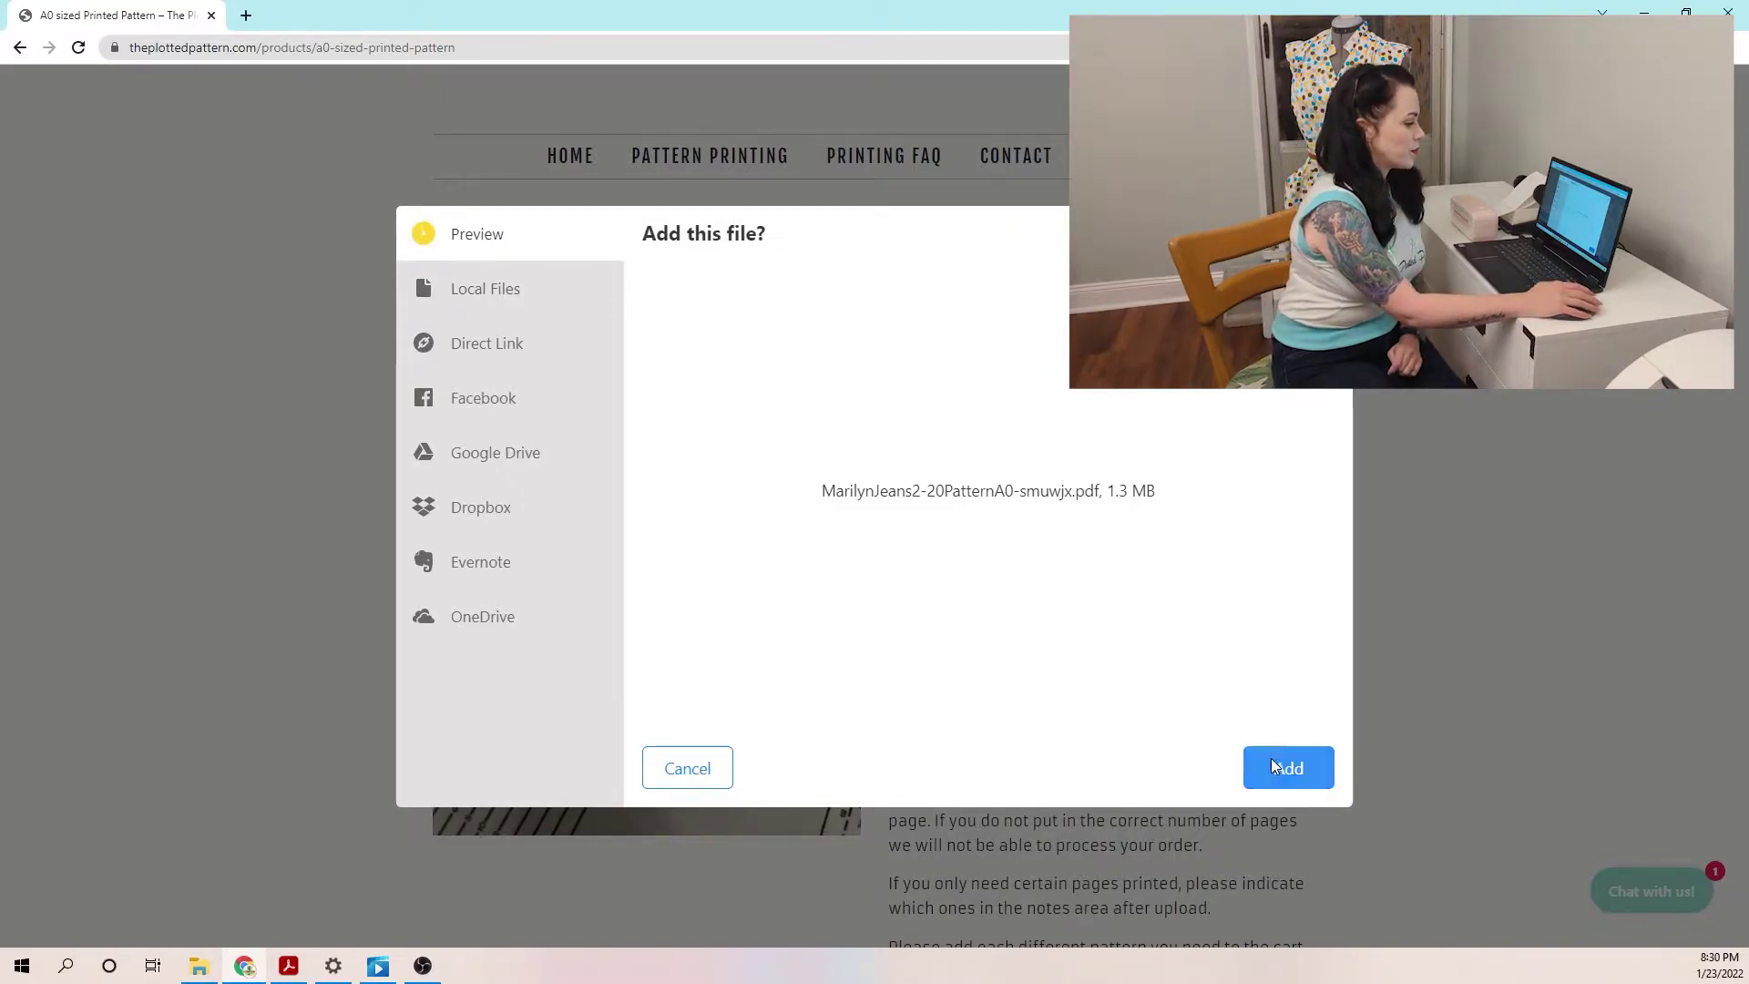
click(1275, 776)
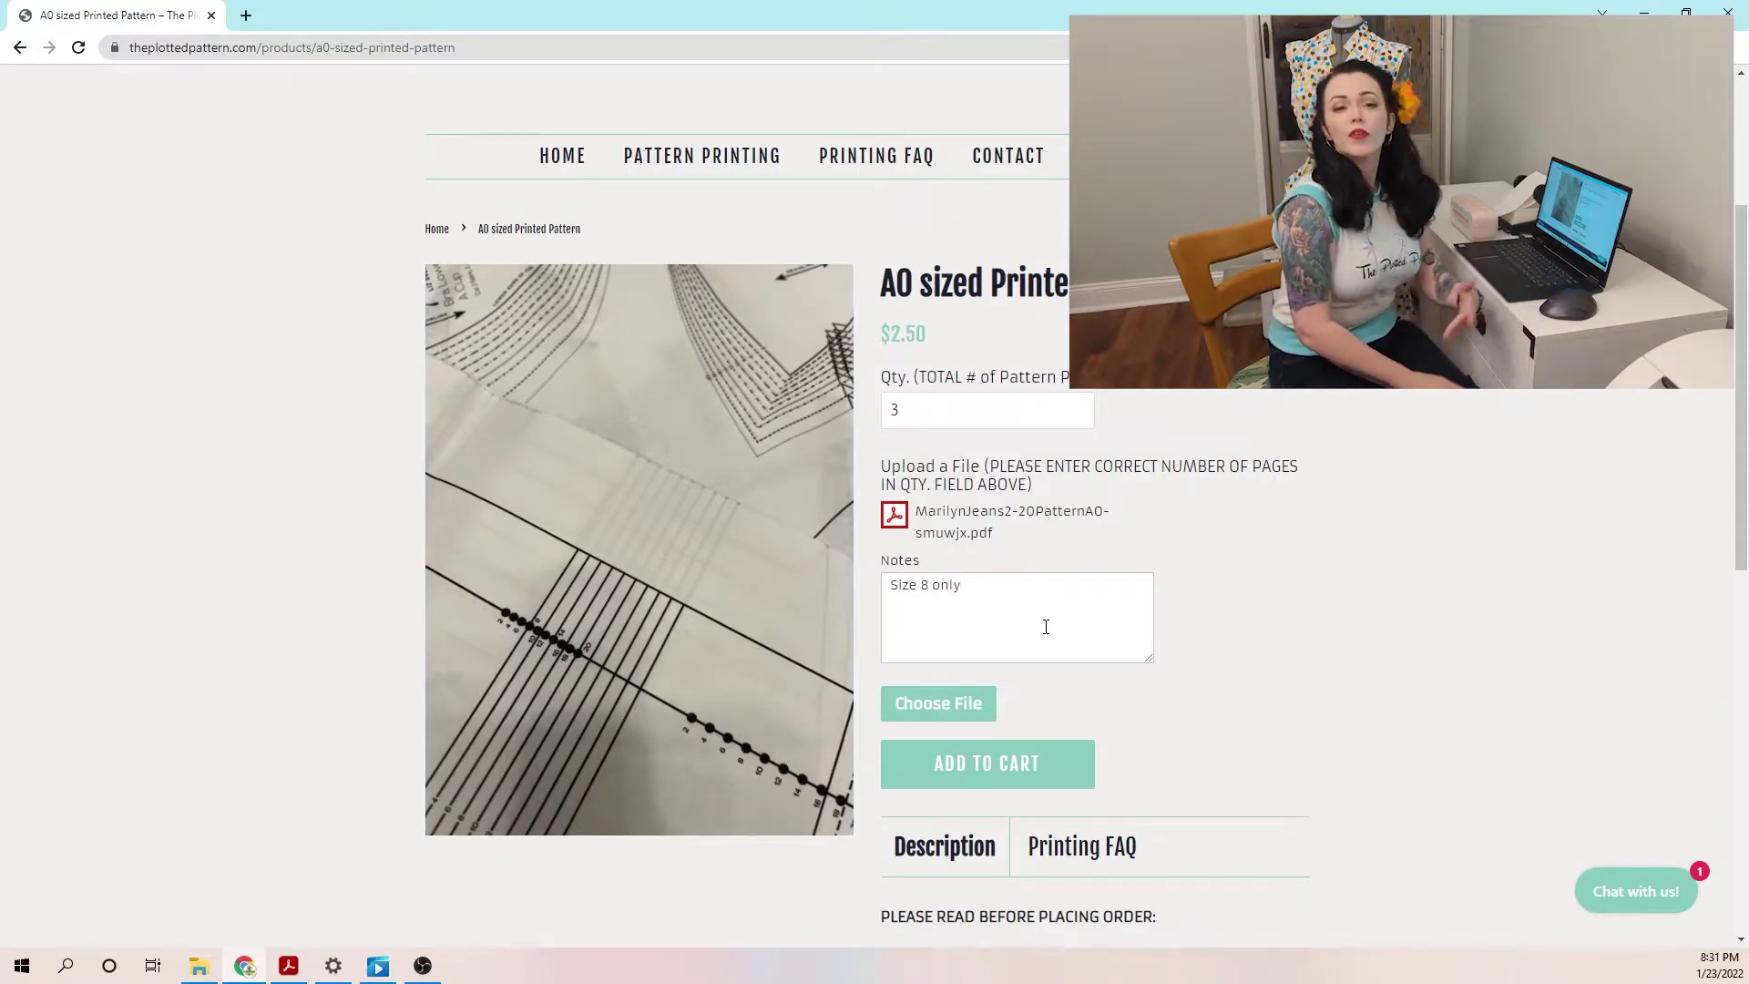
click(1076, 767)
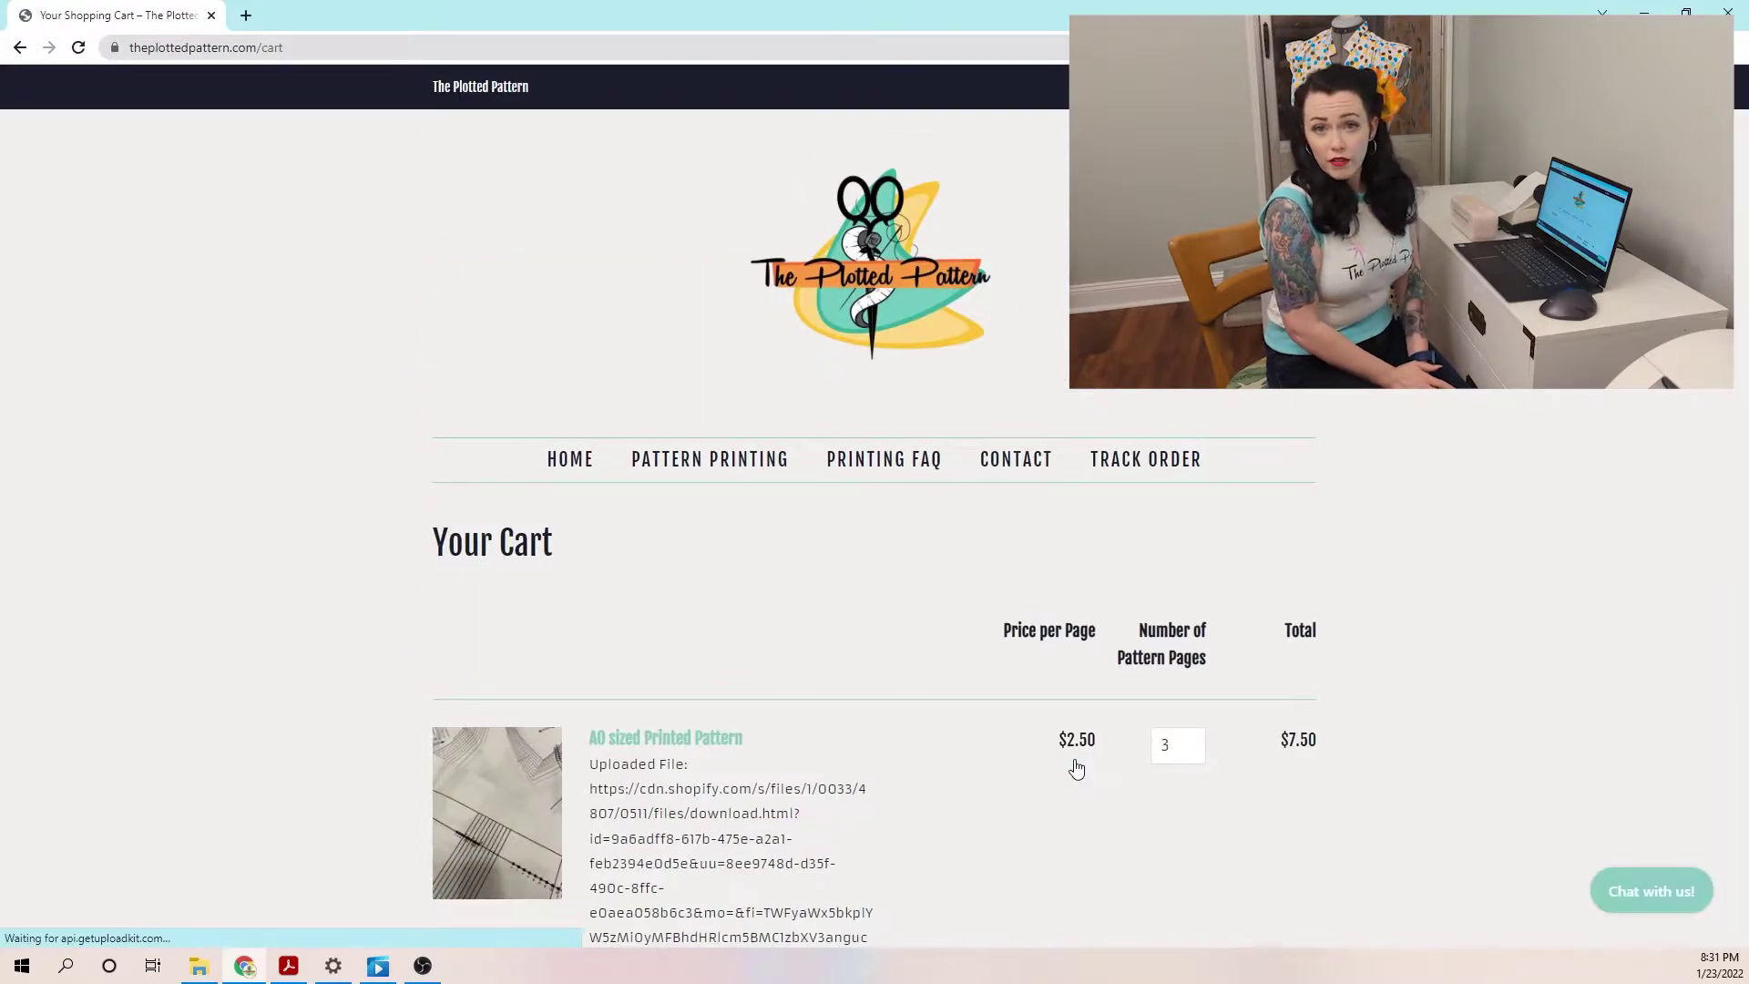
Continue shopping, open the Letter sized Instruction Sheets product and set its page quantity to 33.
scroll(1077, 767, down, 3)
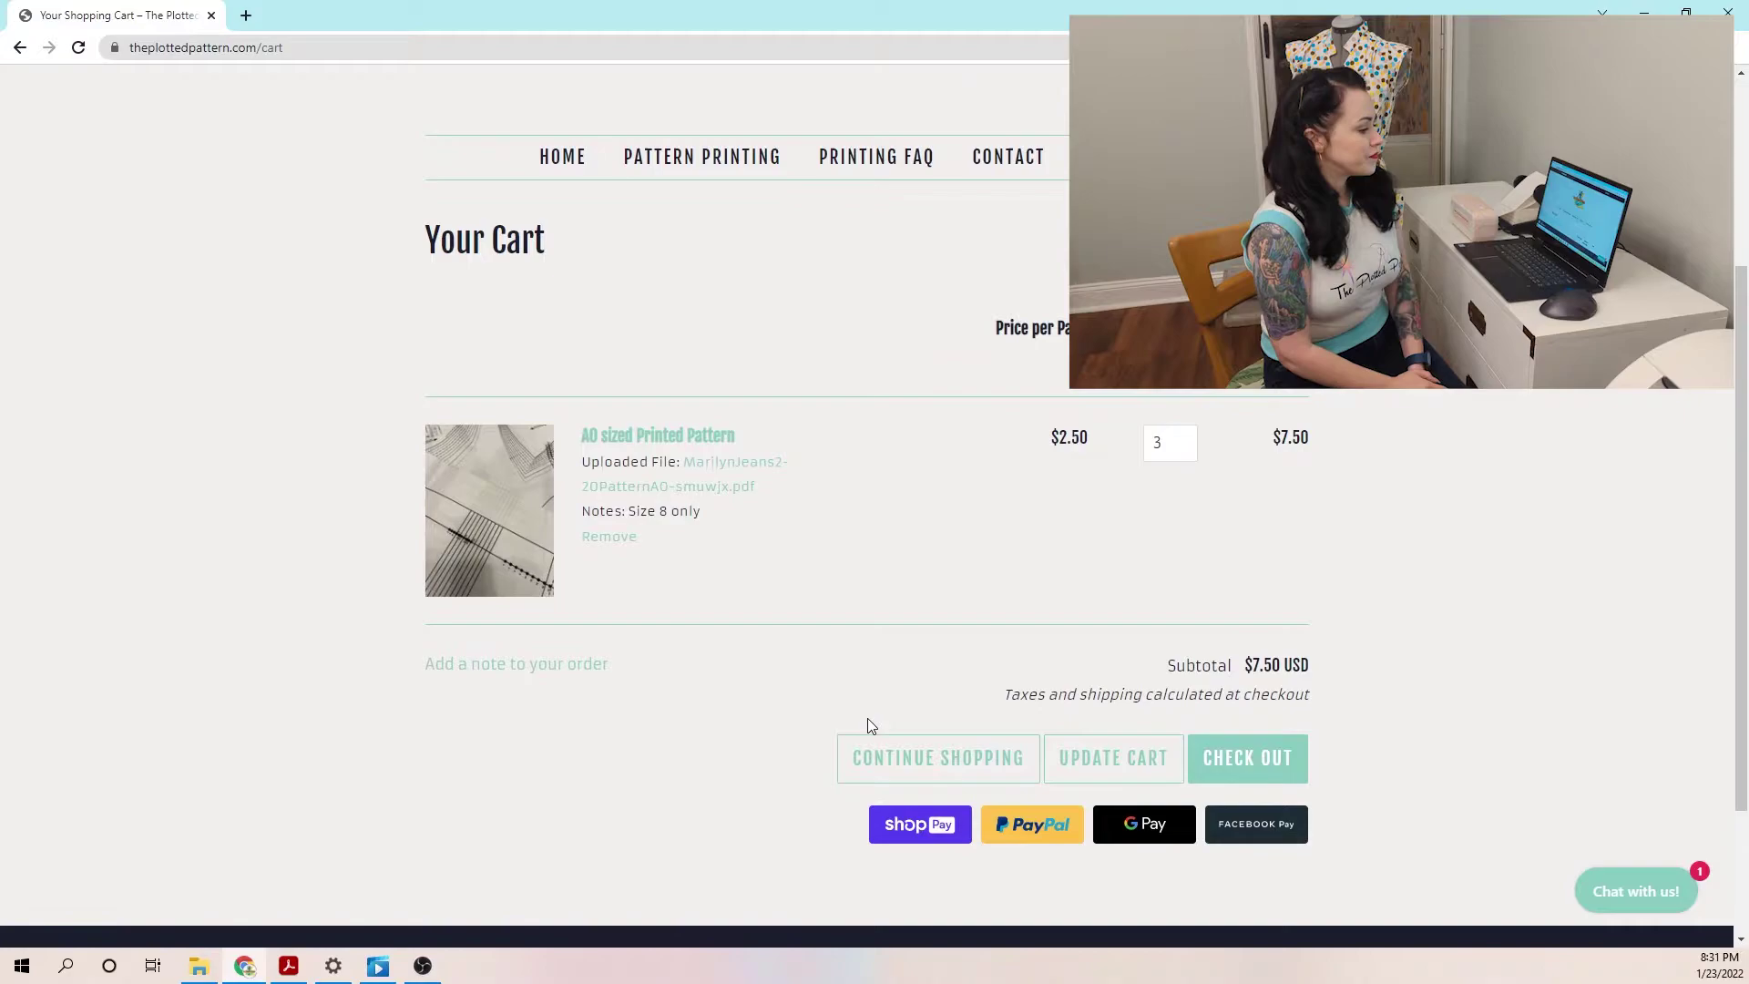
click(870, 779)
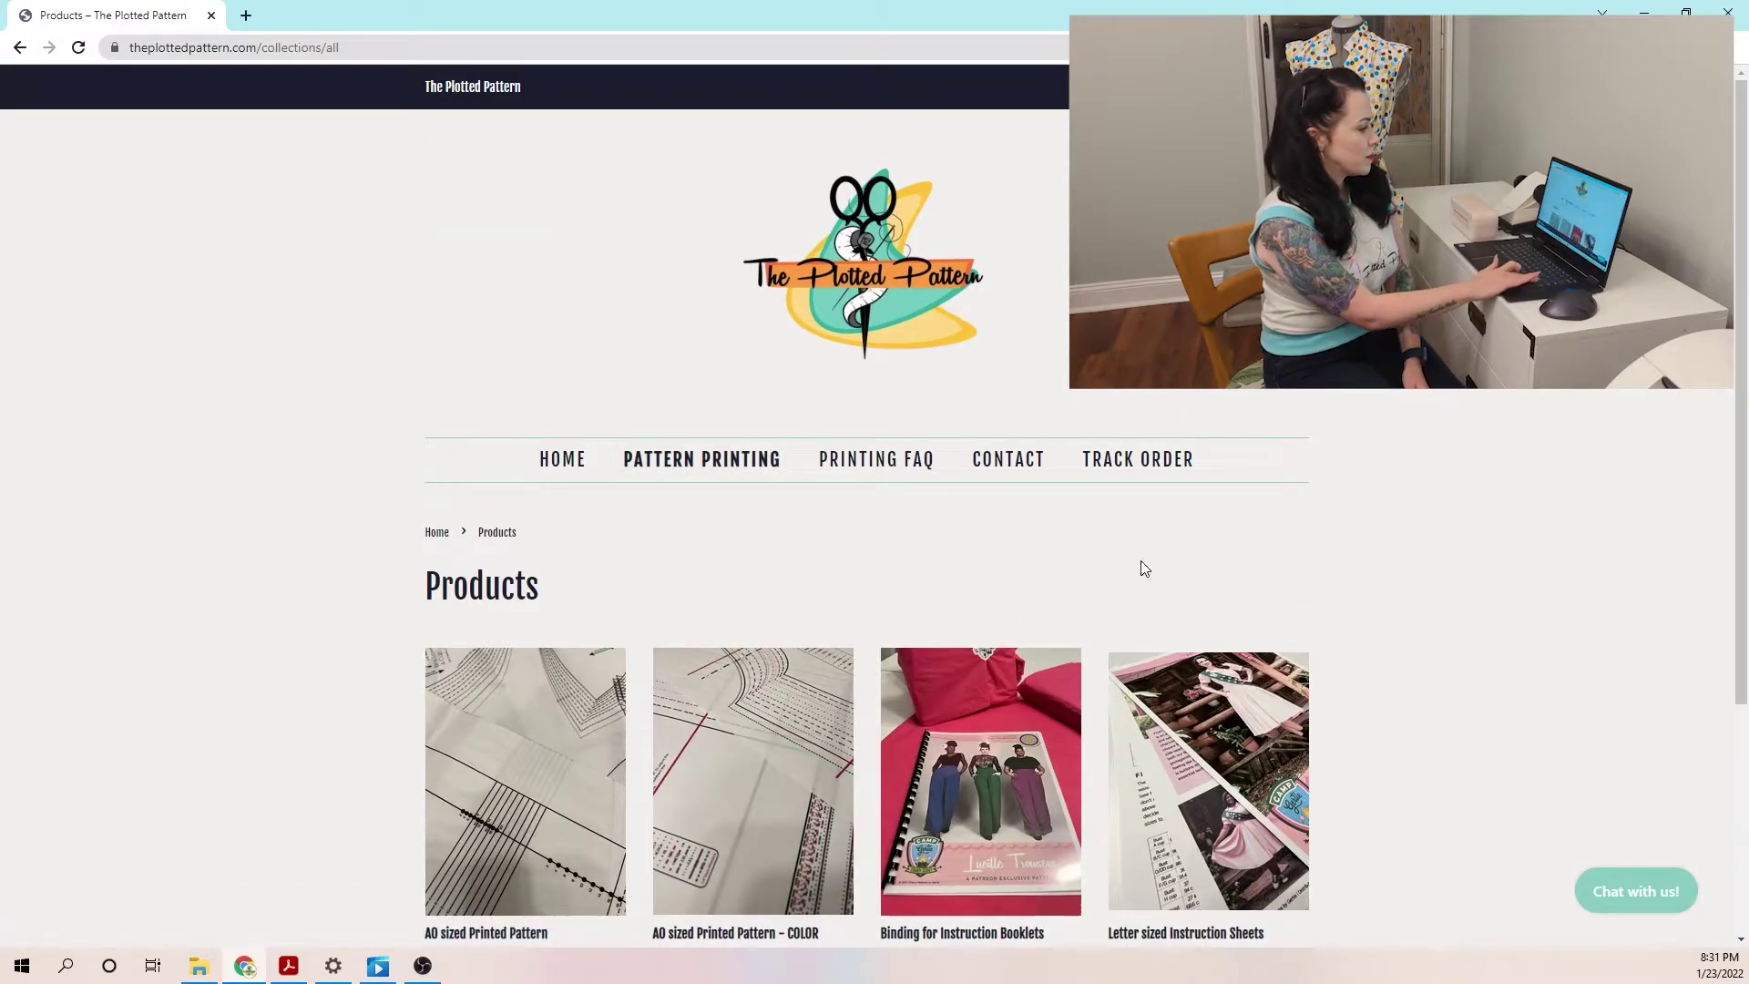
scroll(1293, 560, down, 2)
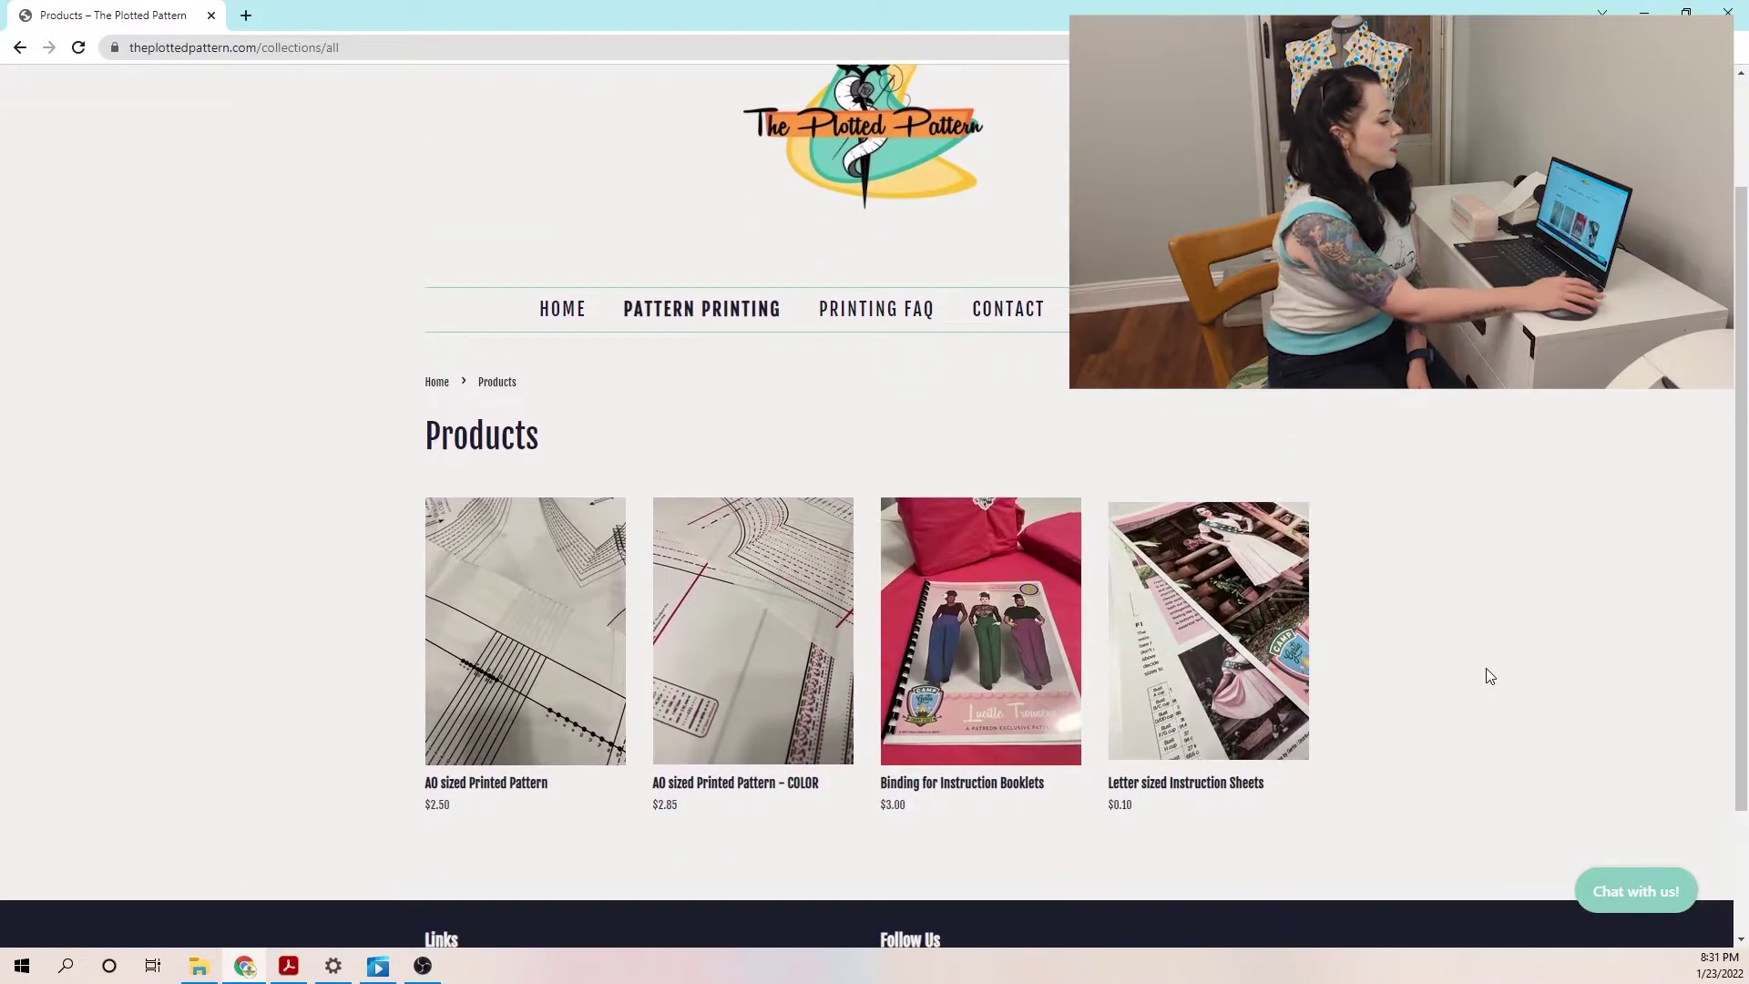
click(1243, 675)
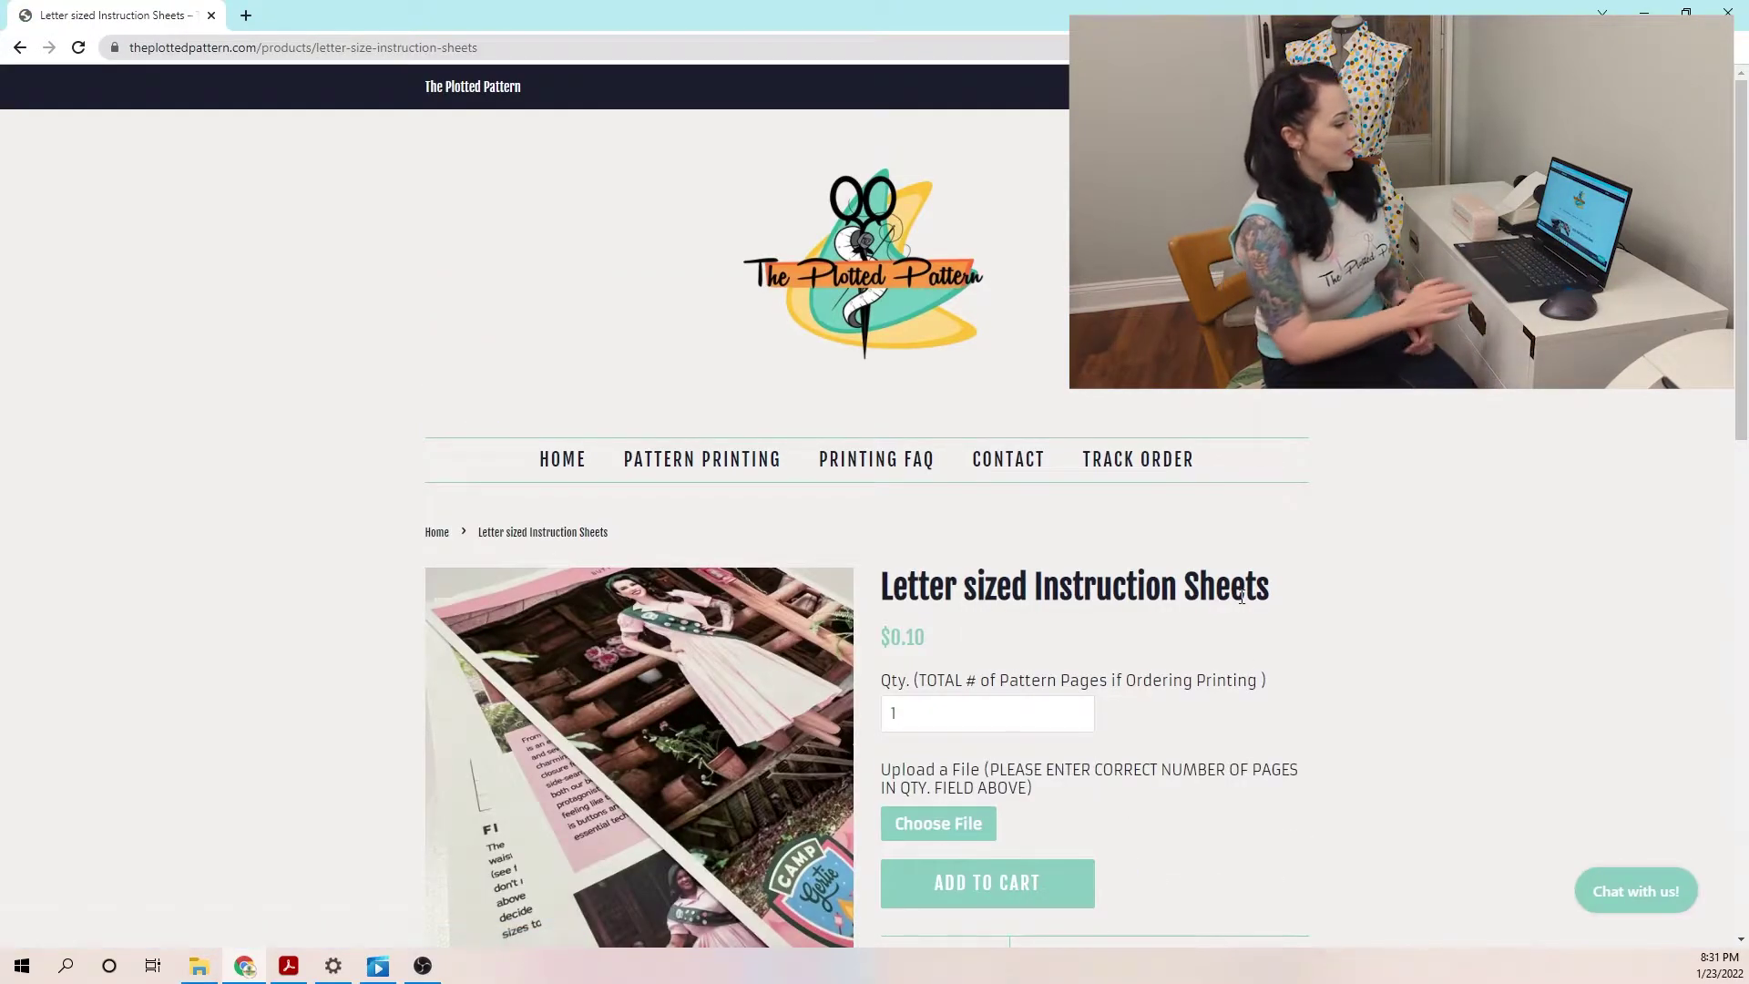
scroll(1241, 637, down, 2)
click(957, 560)
key(BackSpace)
text(33)
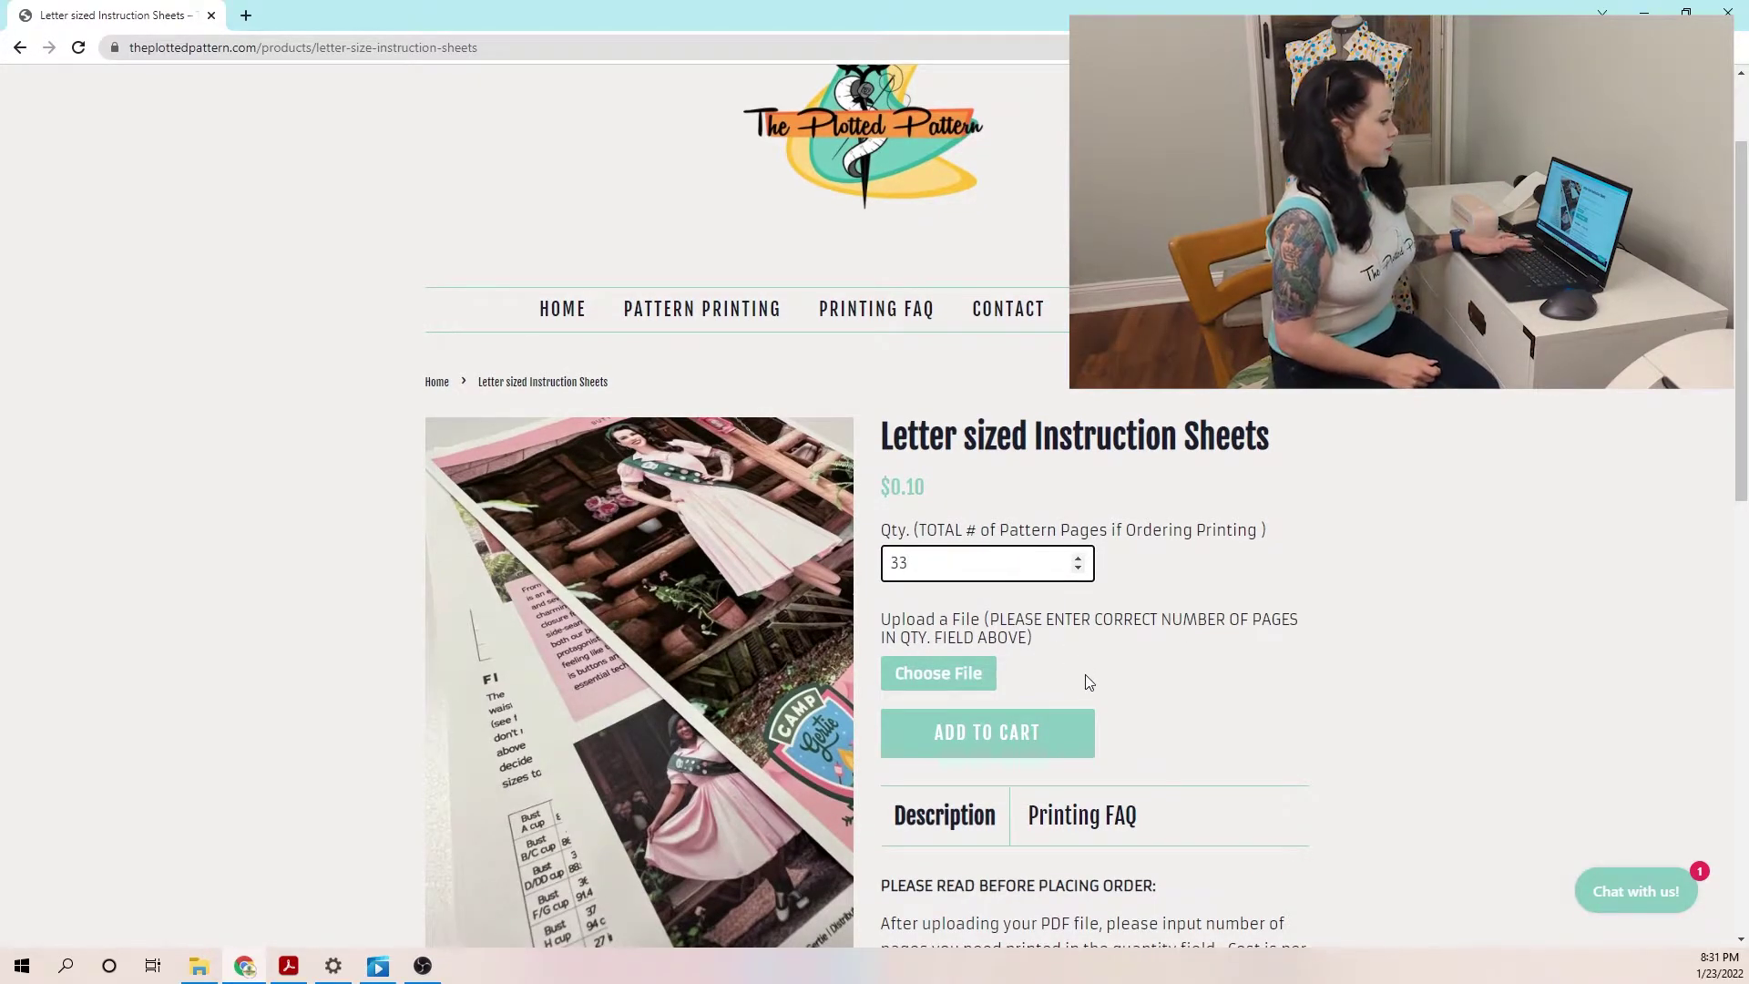
Attach the local file MarilynJeans2-20Instructions-yfqns8 to the instruction sheets order.
click(984, 684)
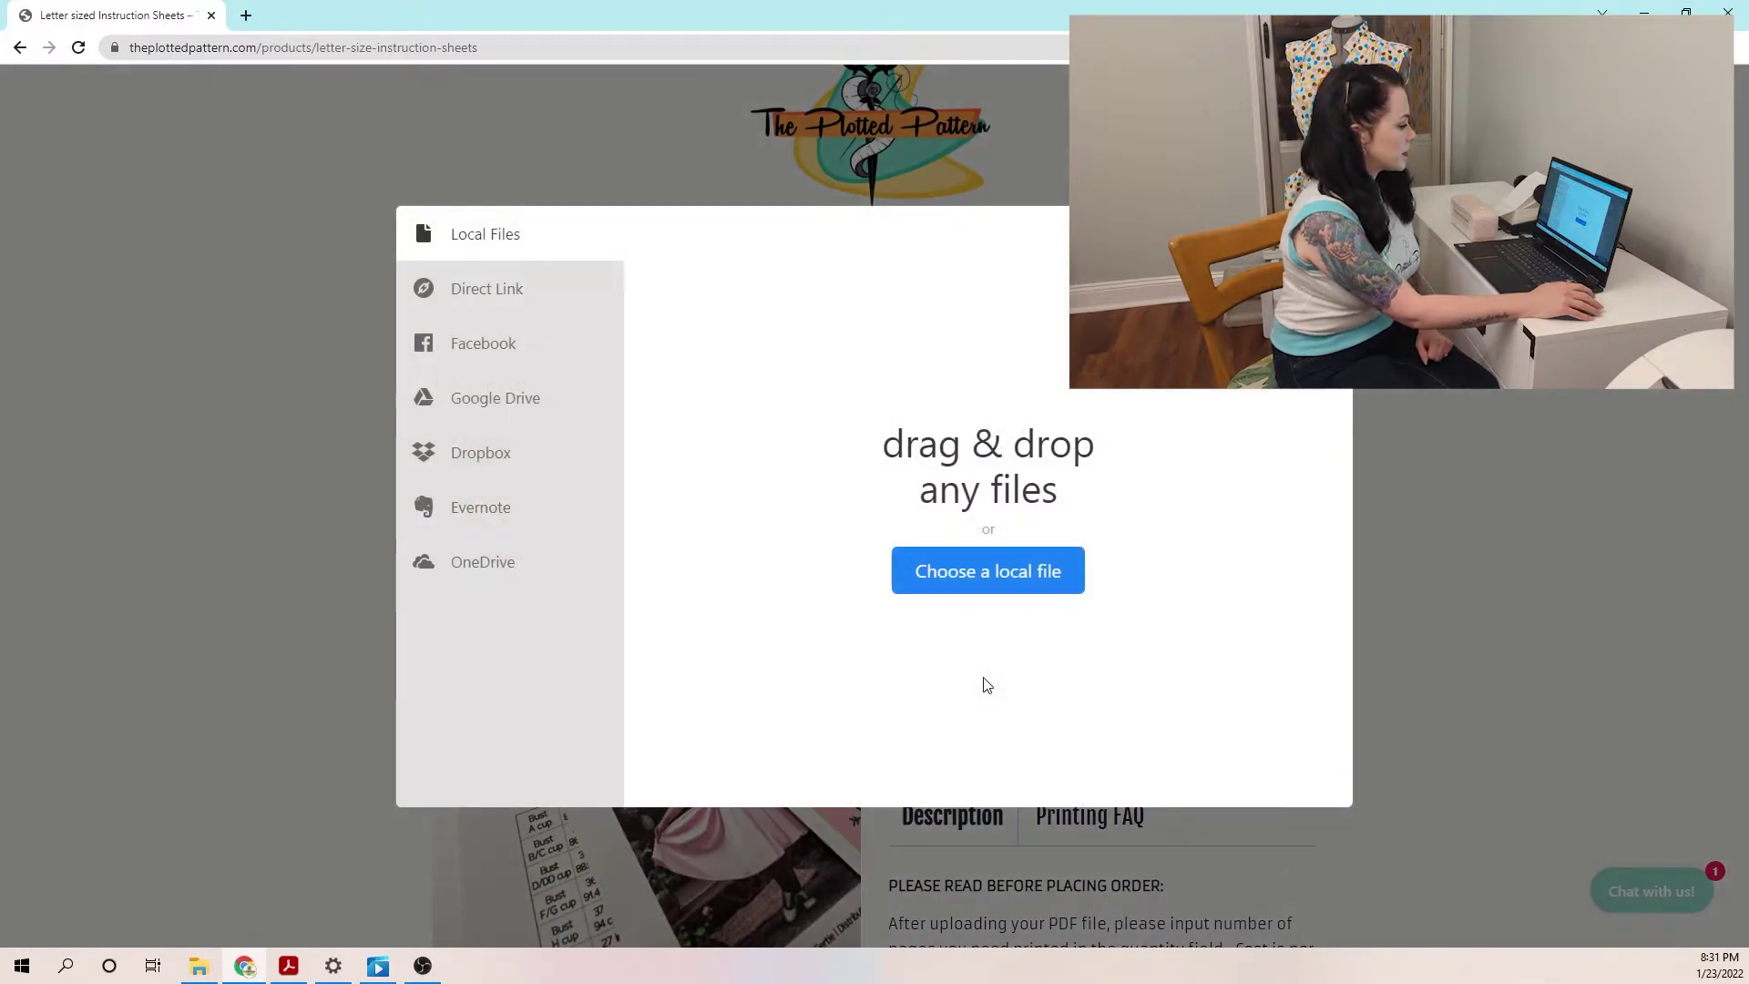
click(986, 584)
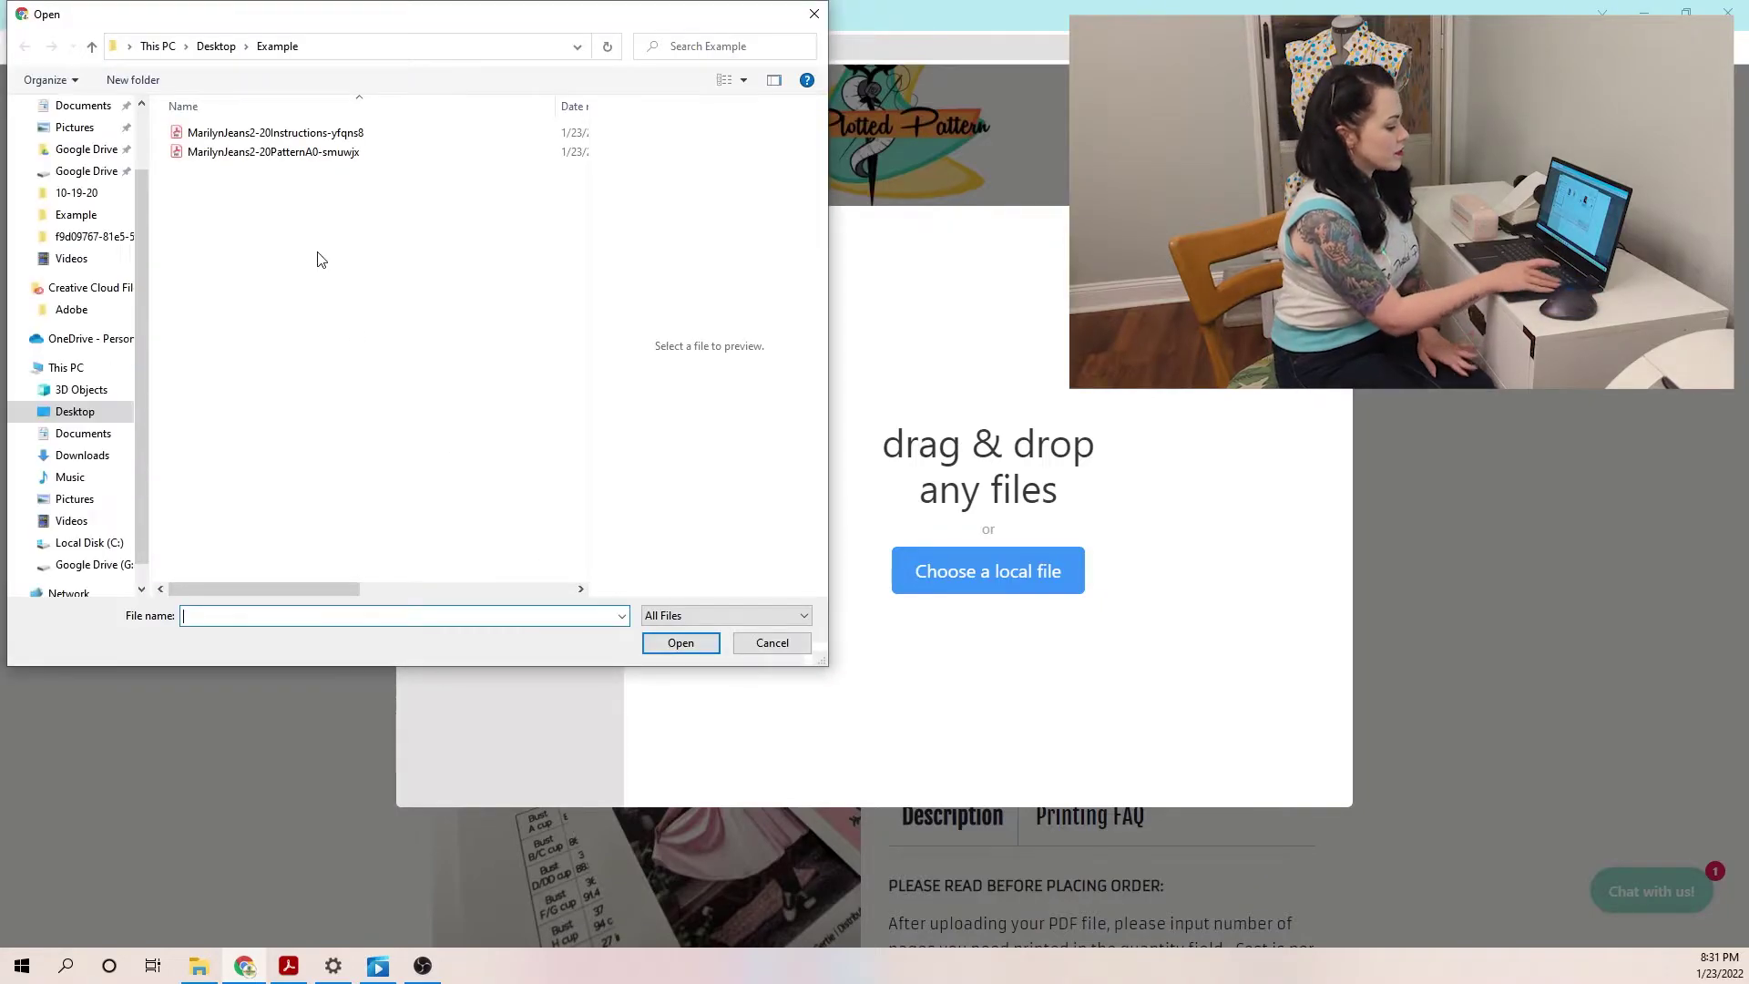
click(281, 132)
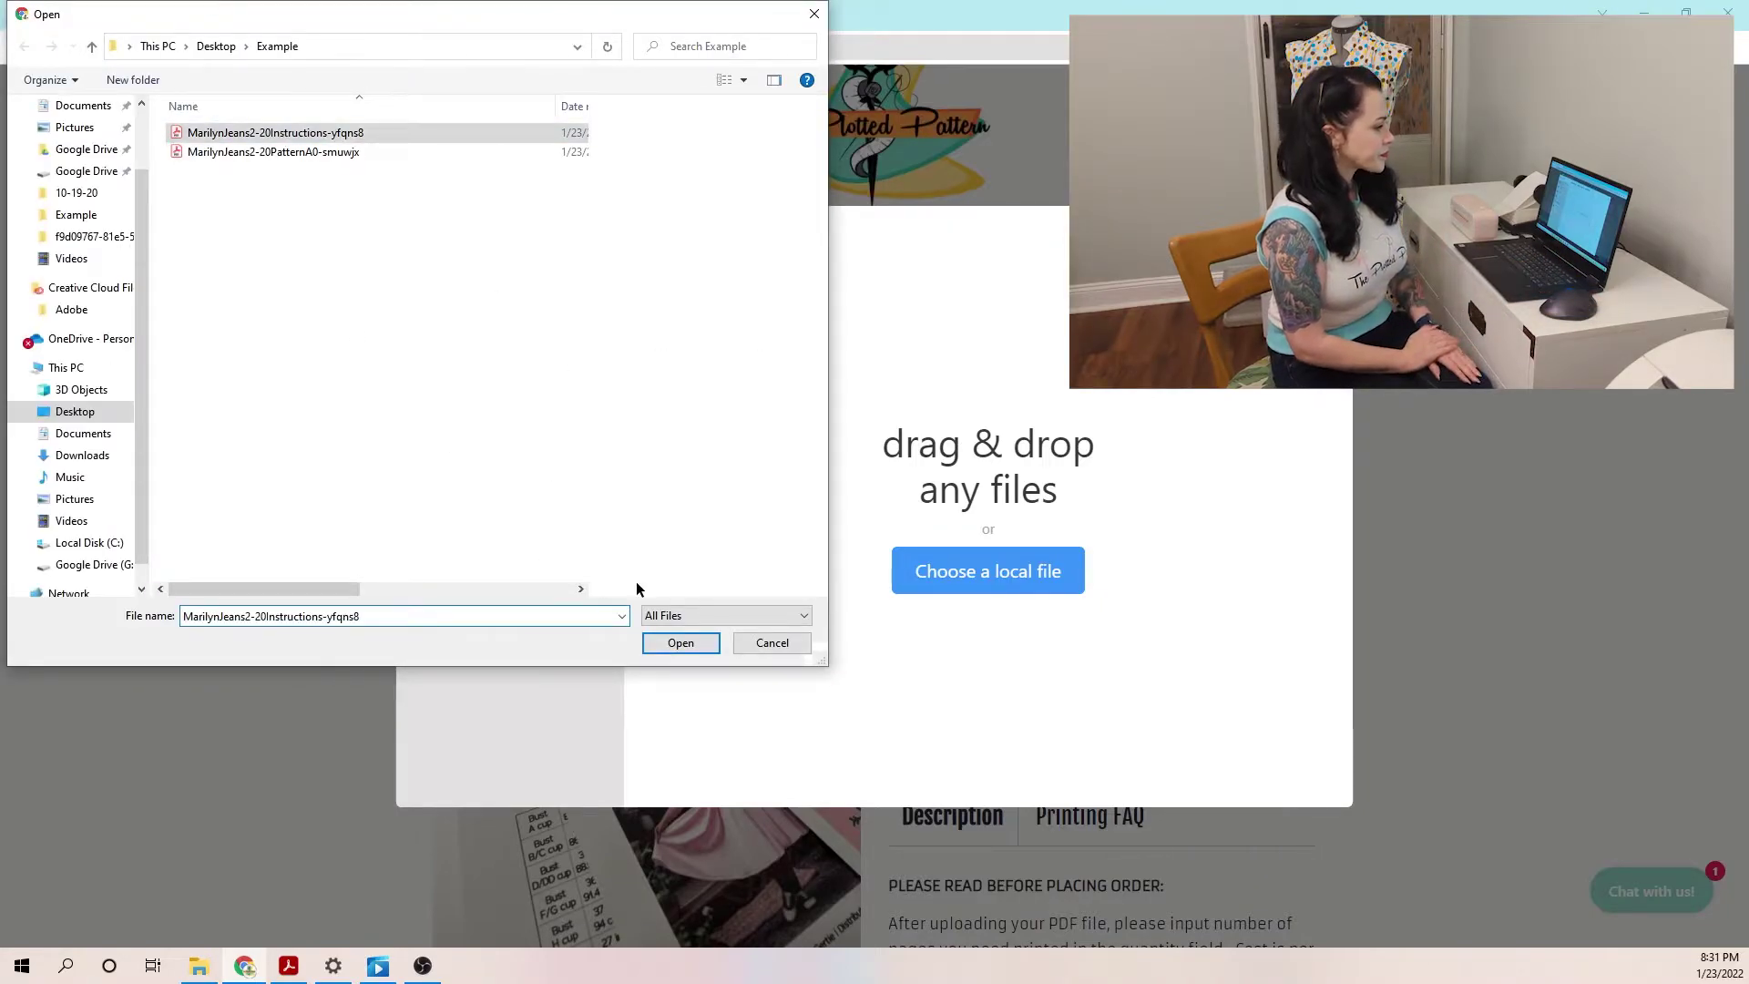
click(677, 645)
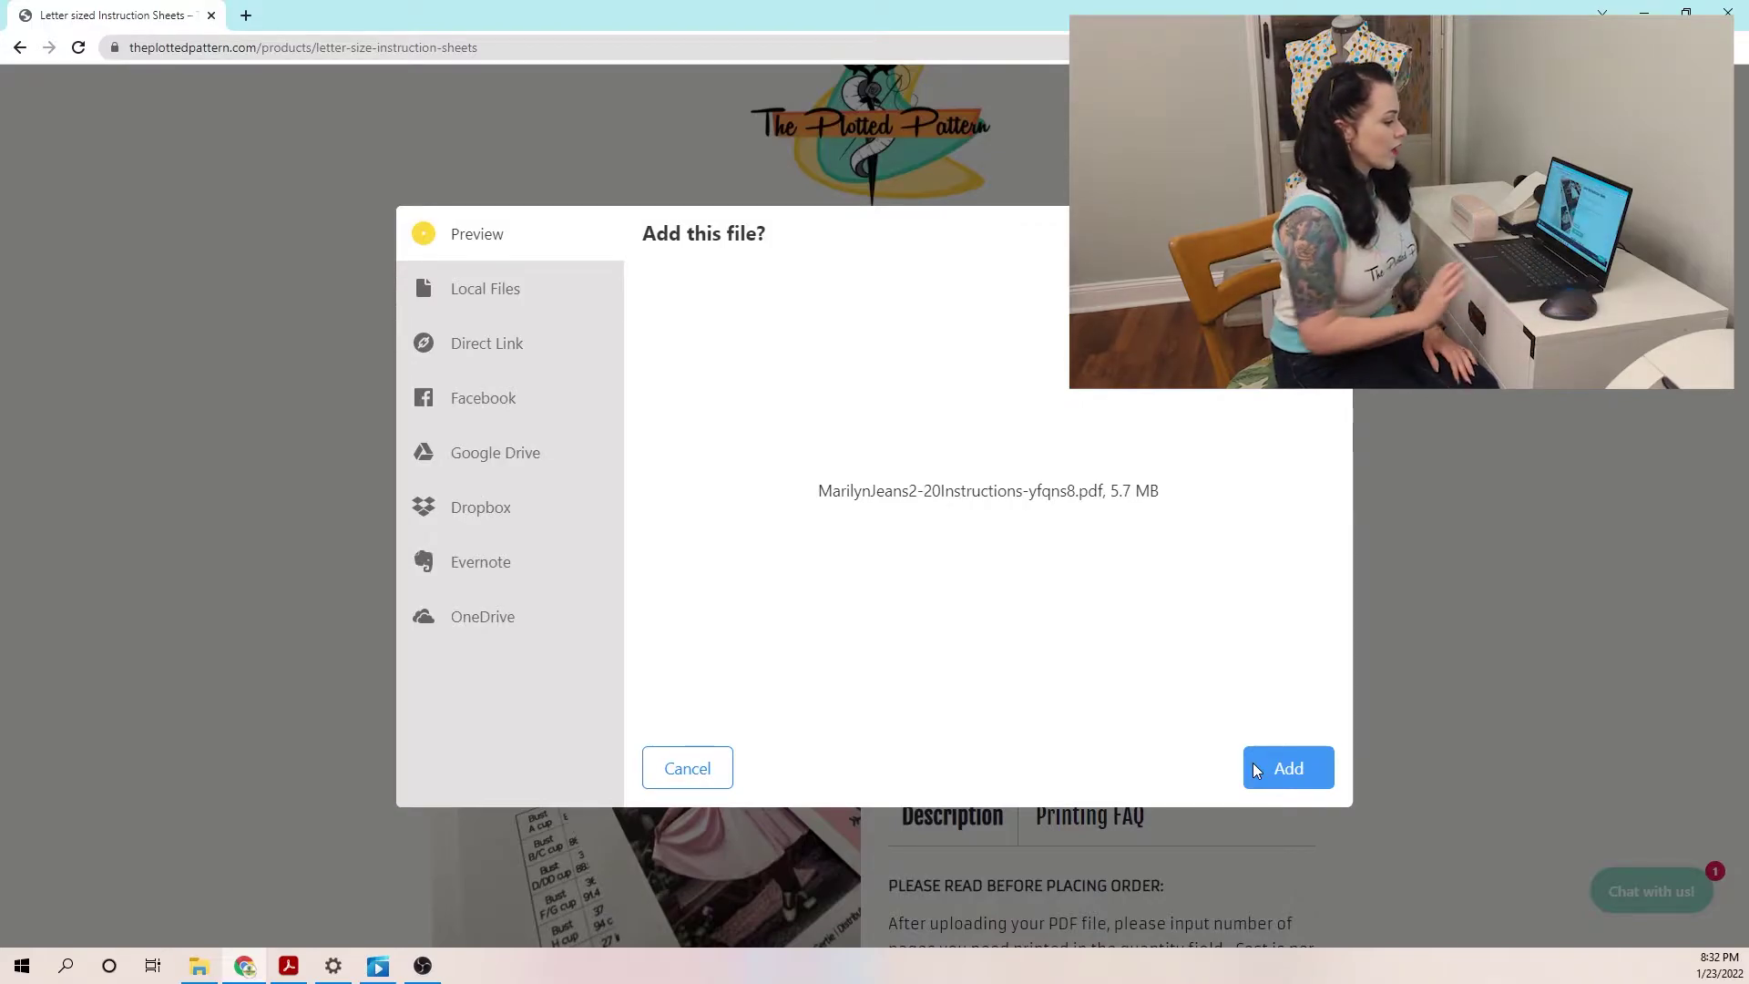
click(1255, 770)
Enter the note "double sided please" for the instruction sheets and add them to the cart.
scroll(1119, 698, down, 2)
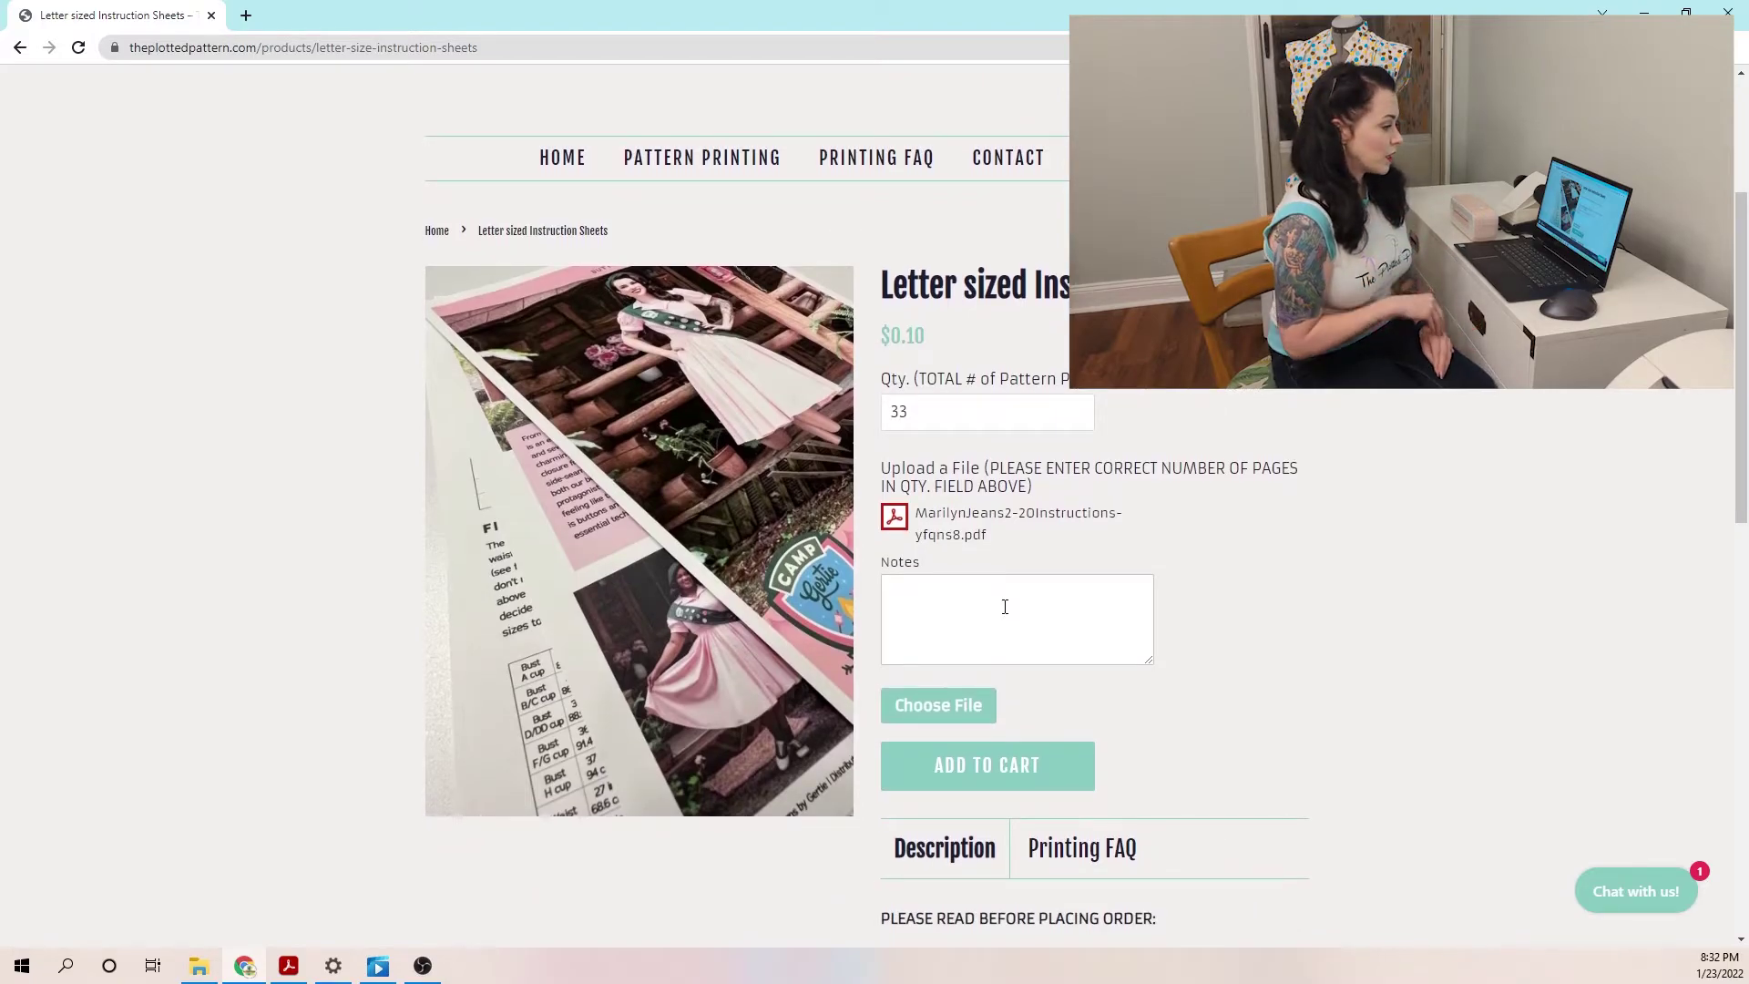
click(1004, 606)
text(double)
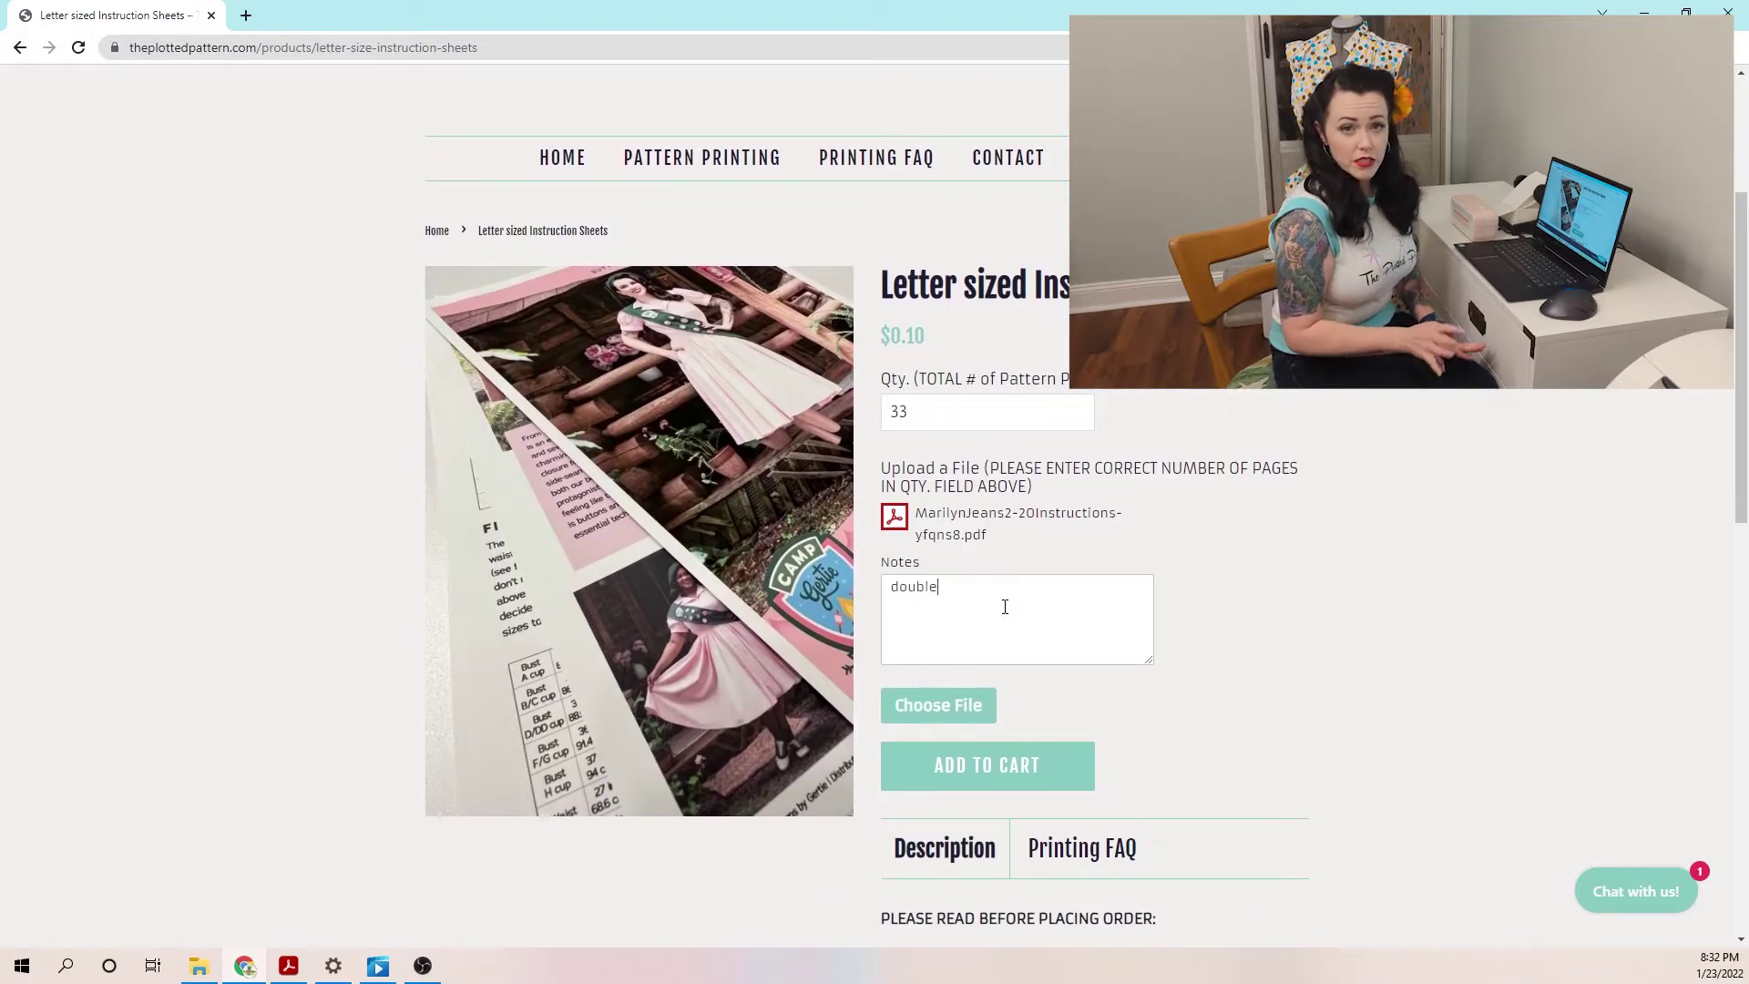
text( sided please)
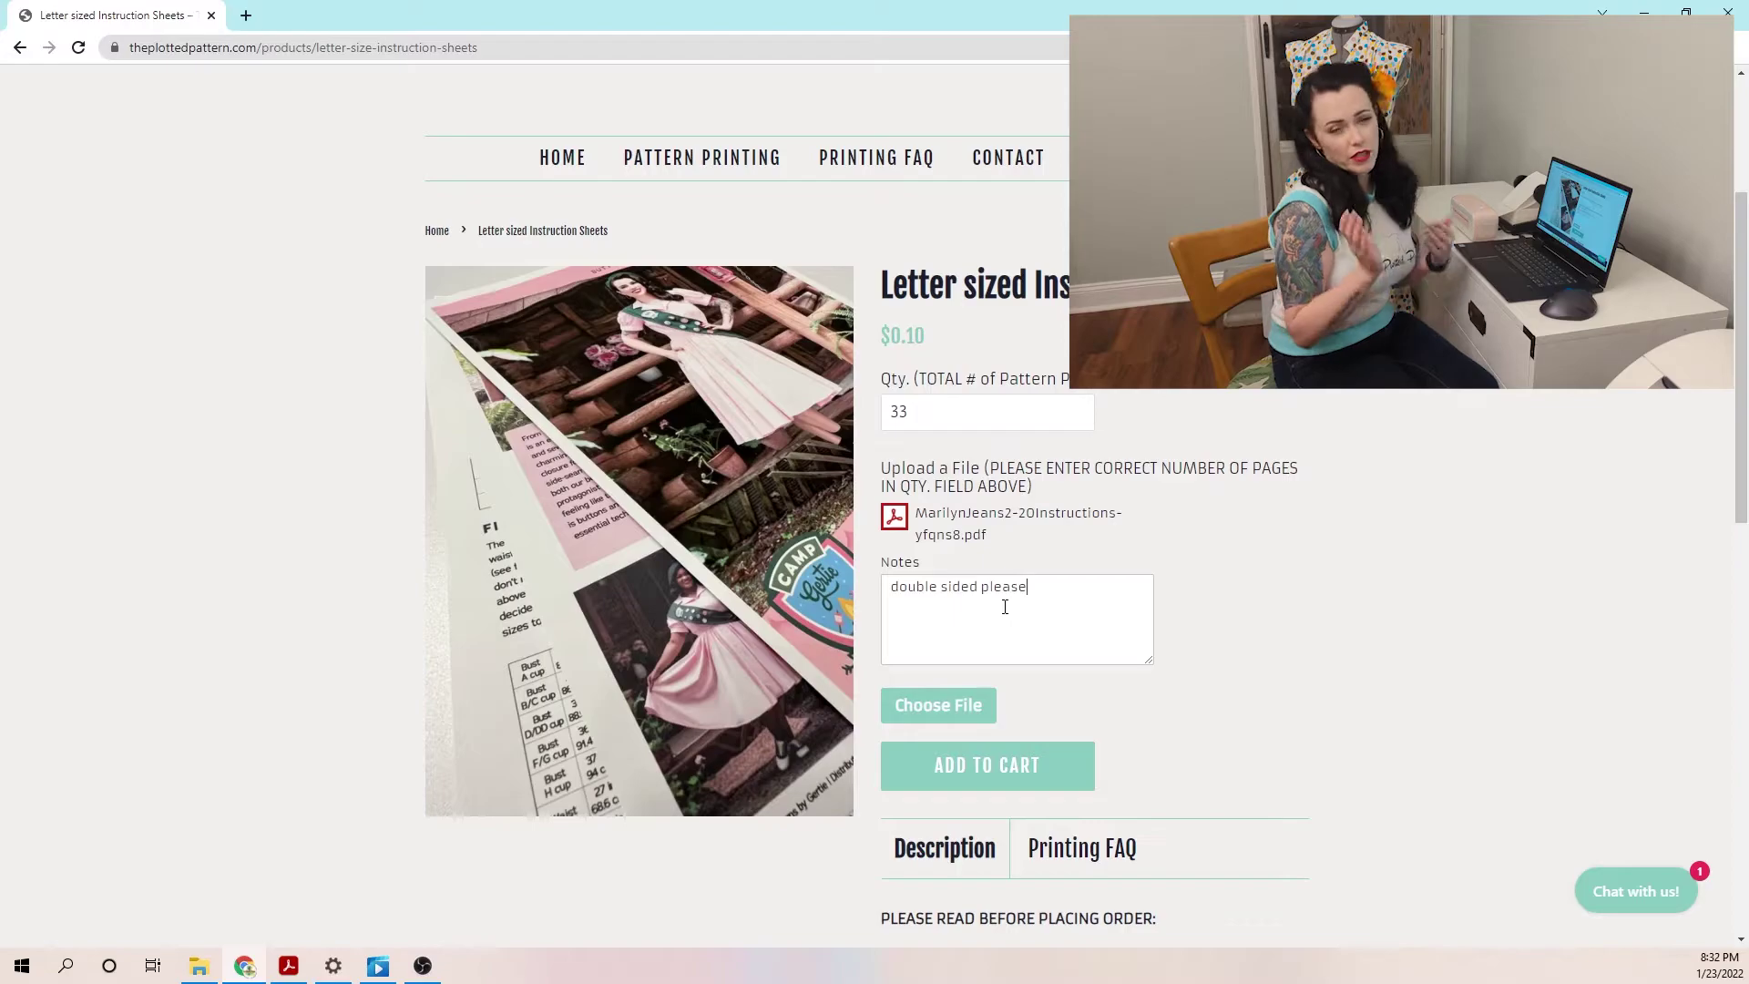
click(1076, 777)
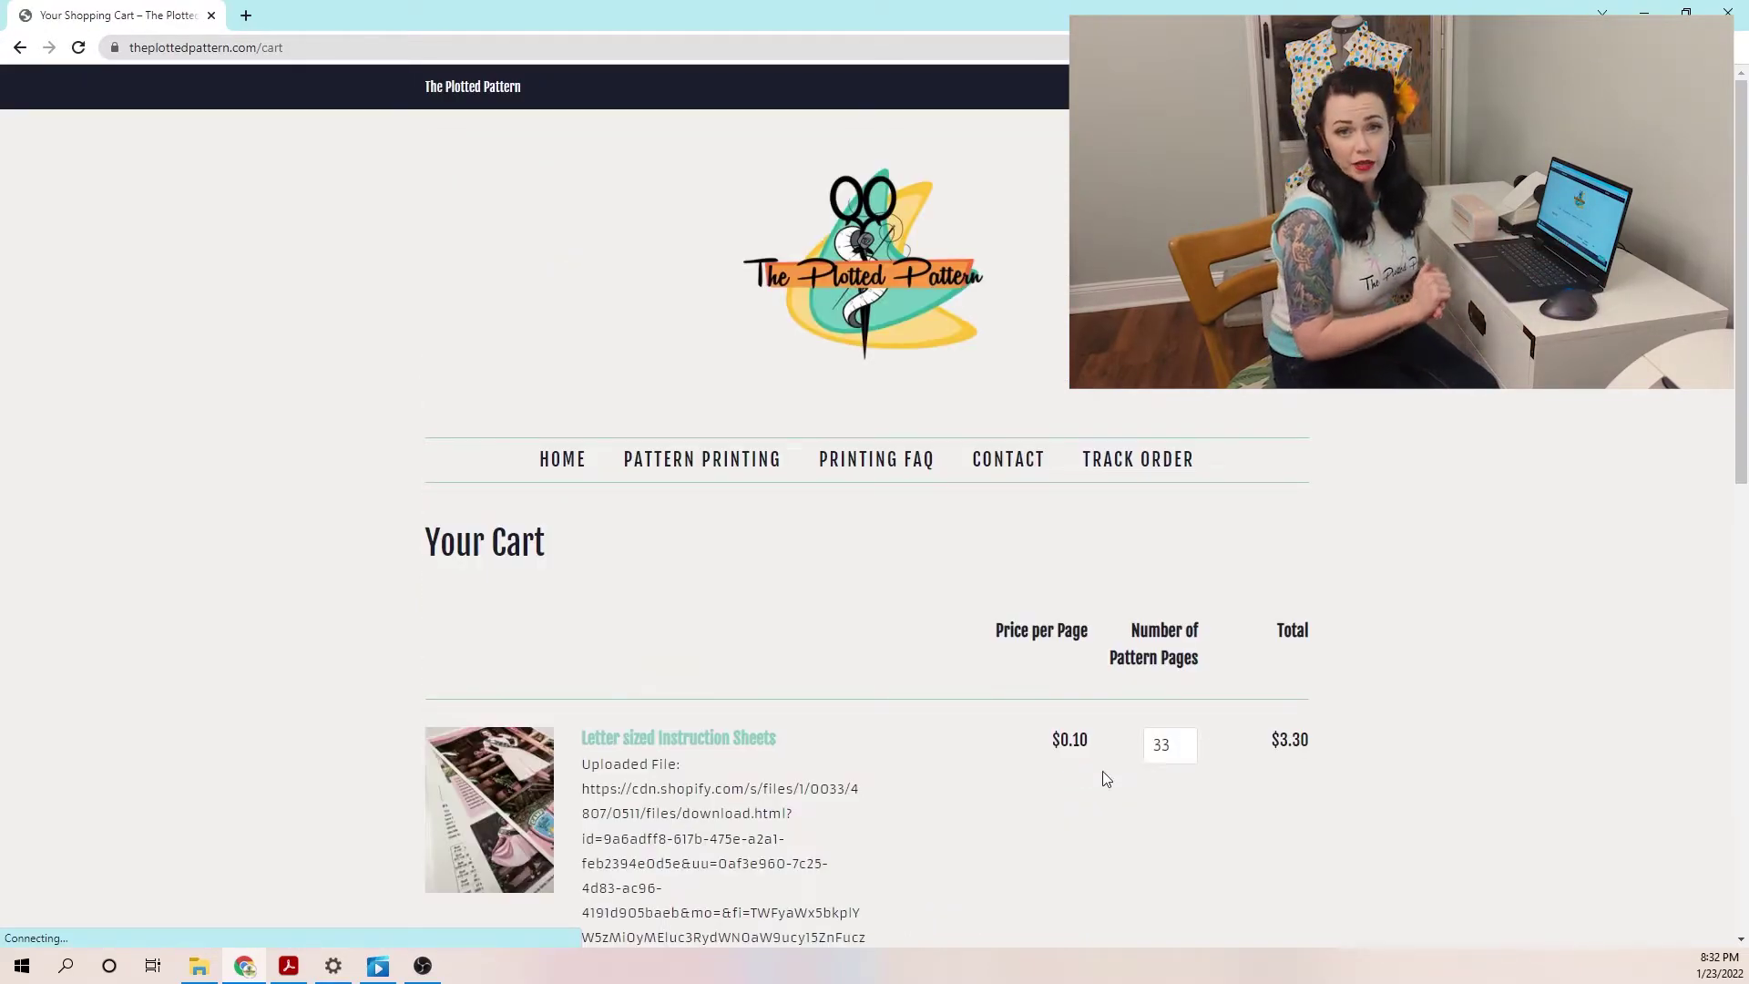
Continue shopping from the cart and open the Binding for Instruction Booklets product.
scroll(1197, 785, down, 3)
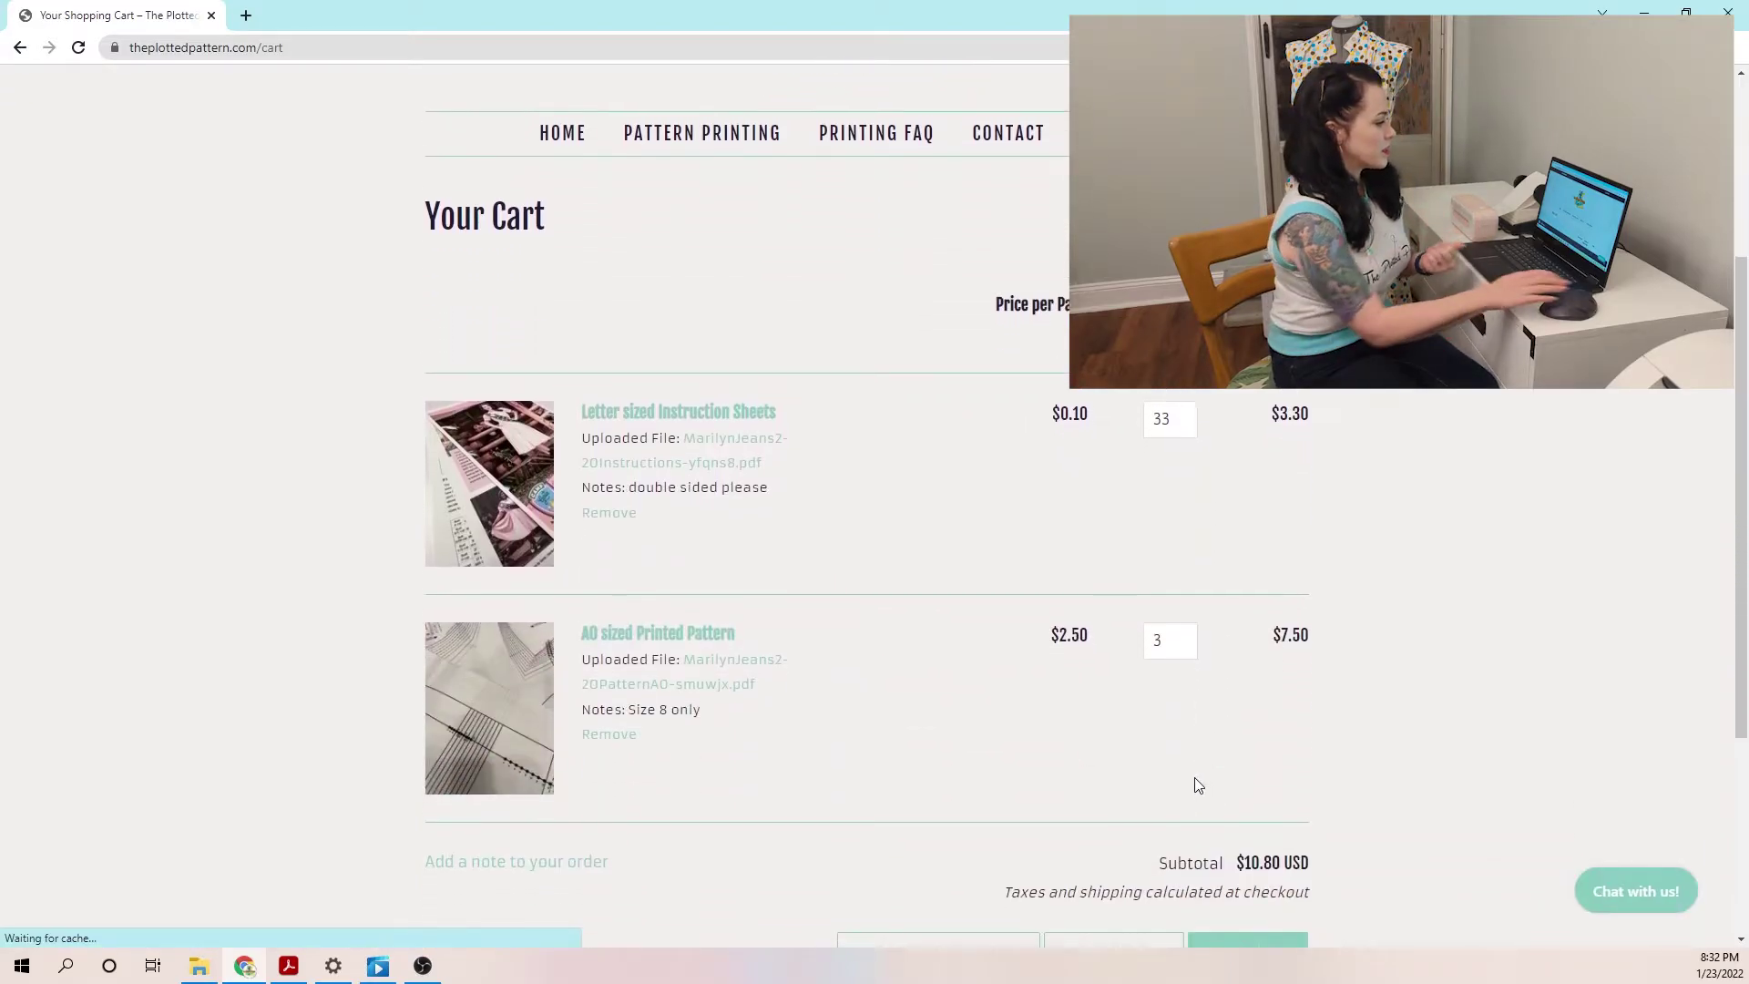
scroll(1184, 784, down, 2)
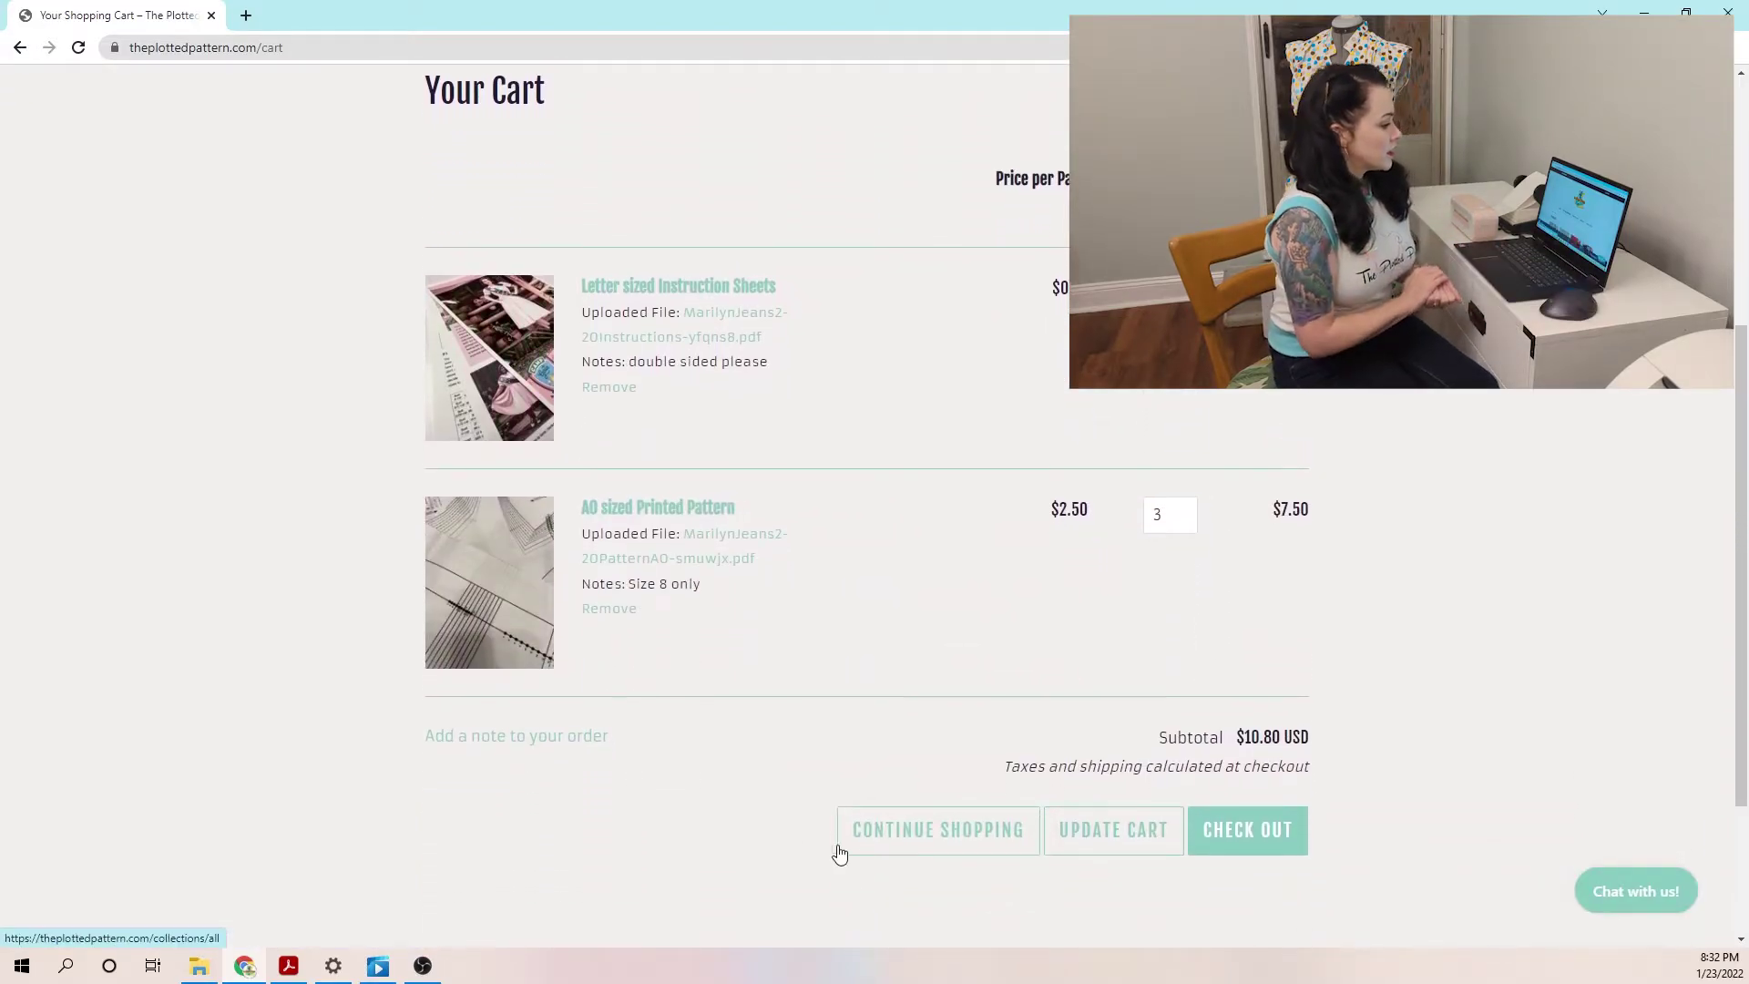
click(865, 849)
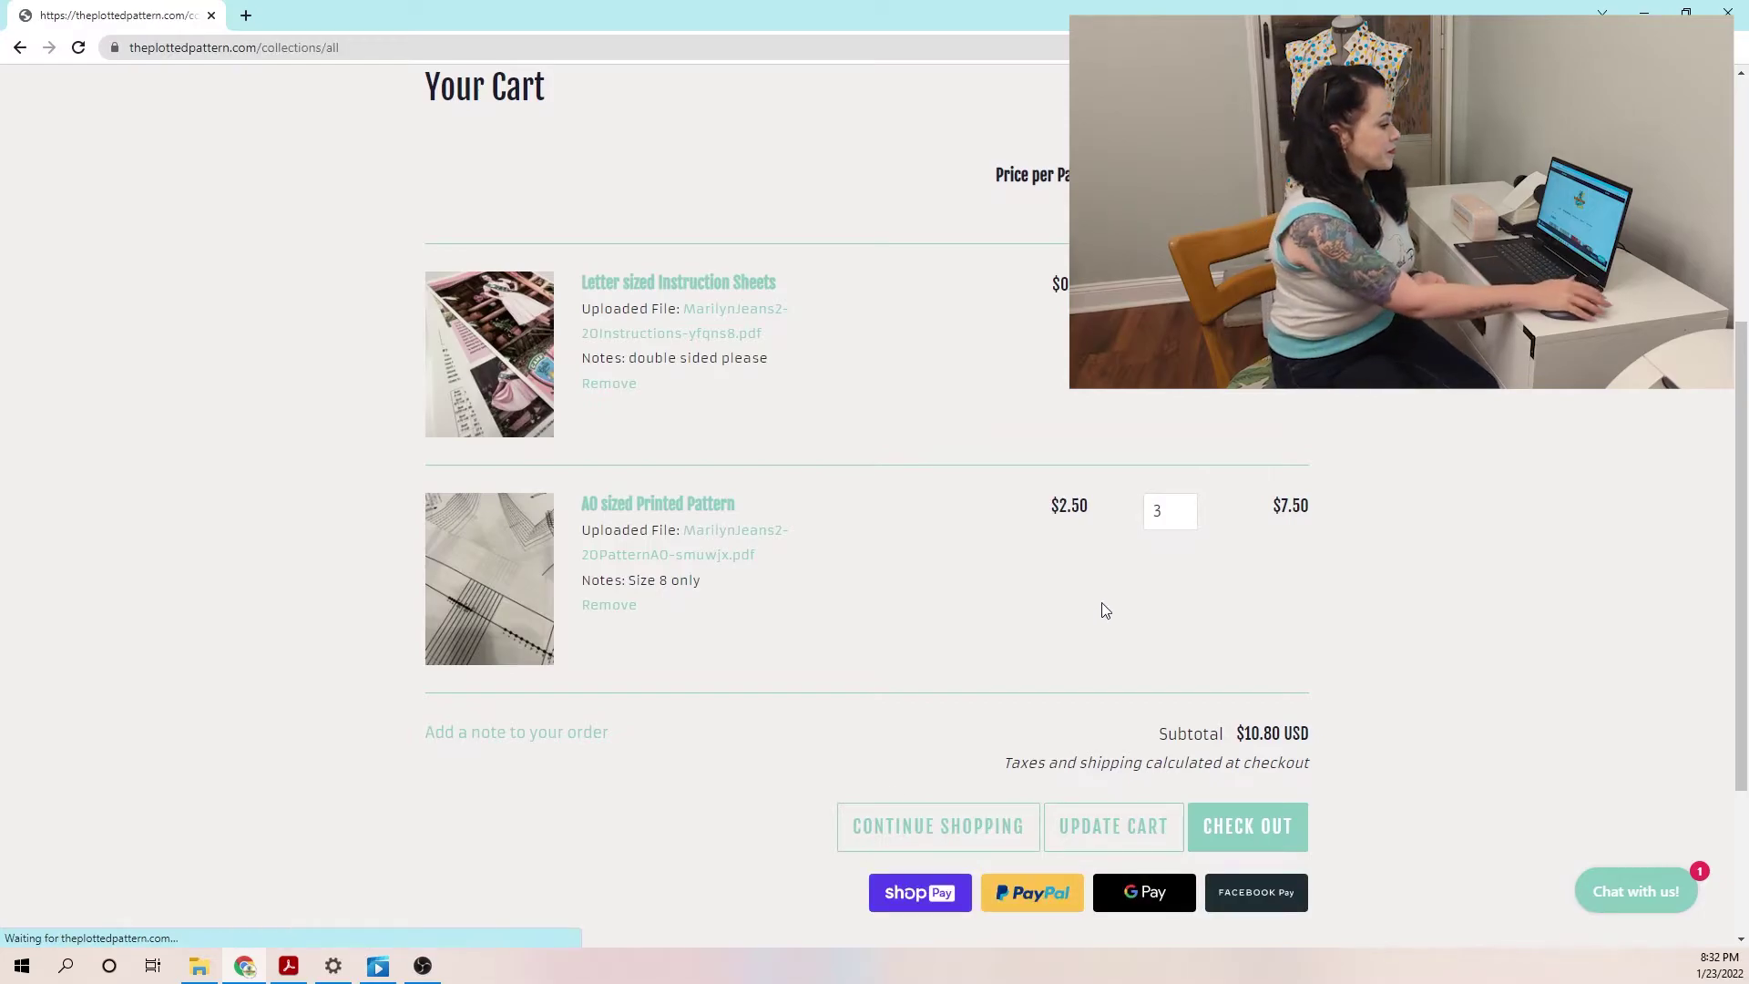
scroll(1102, 601, down, 2)
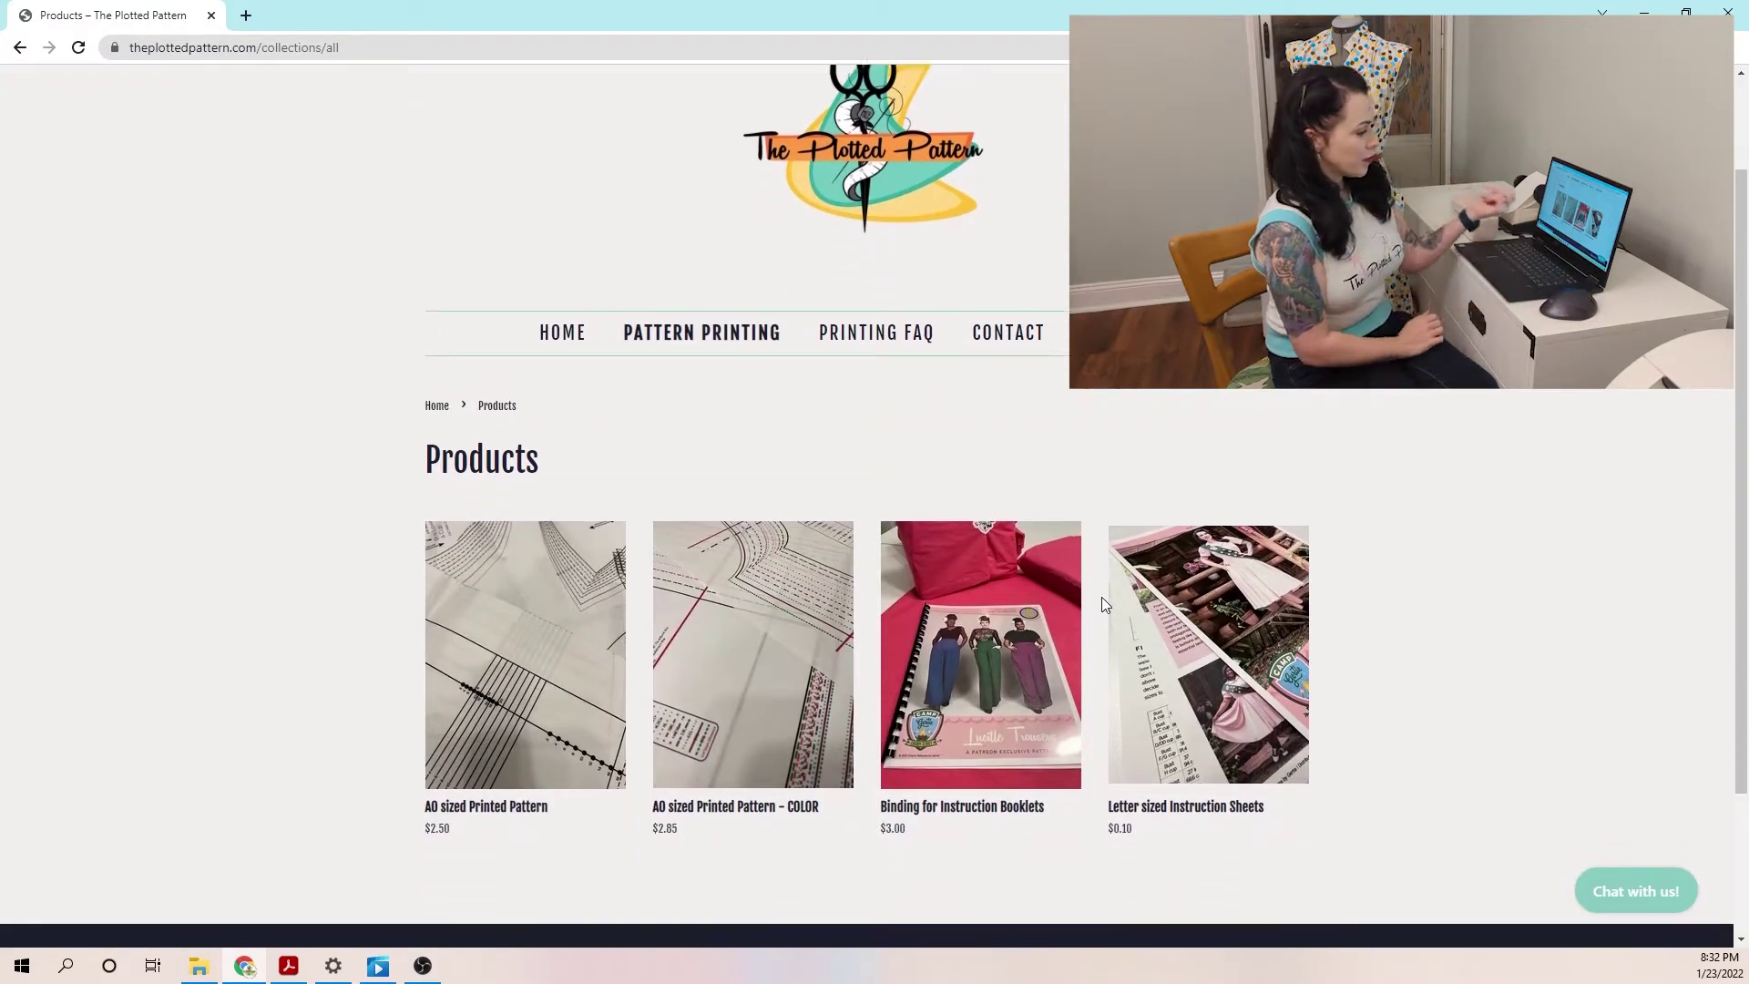
scroll(1101, 597, down, 2)
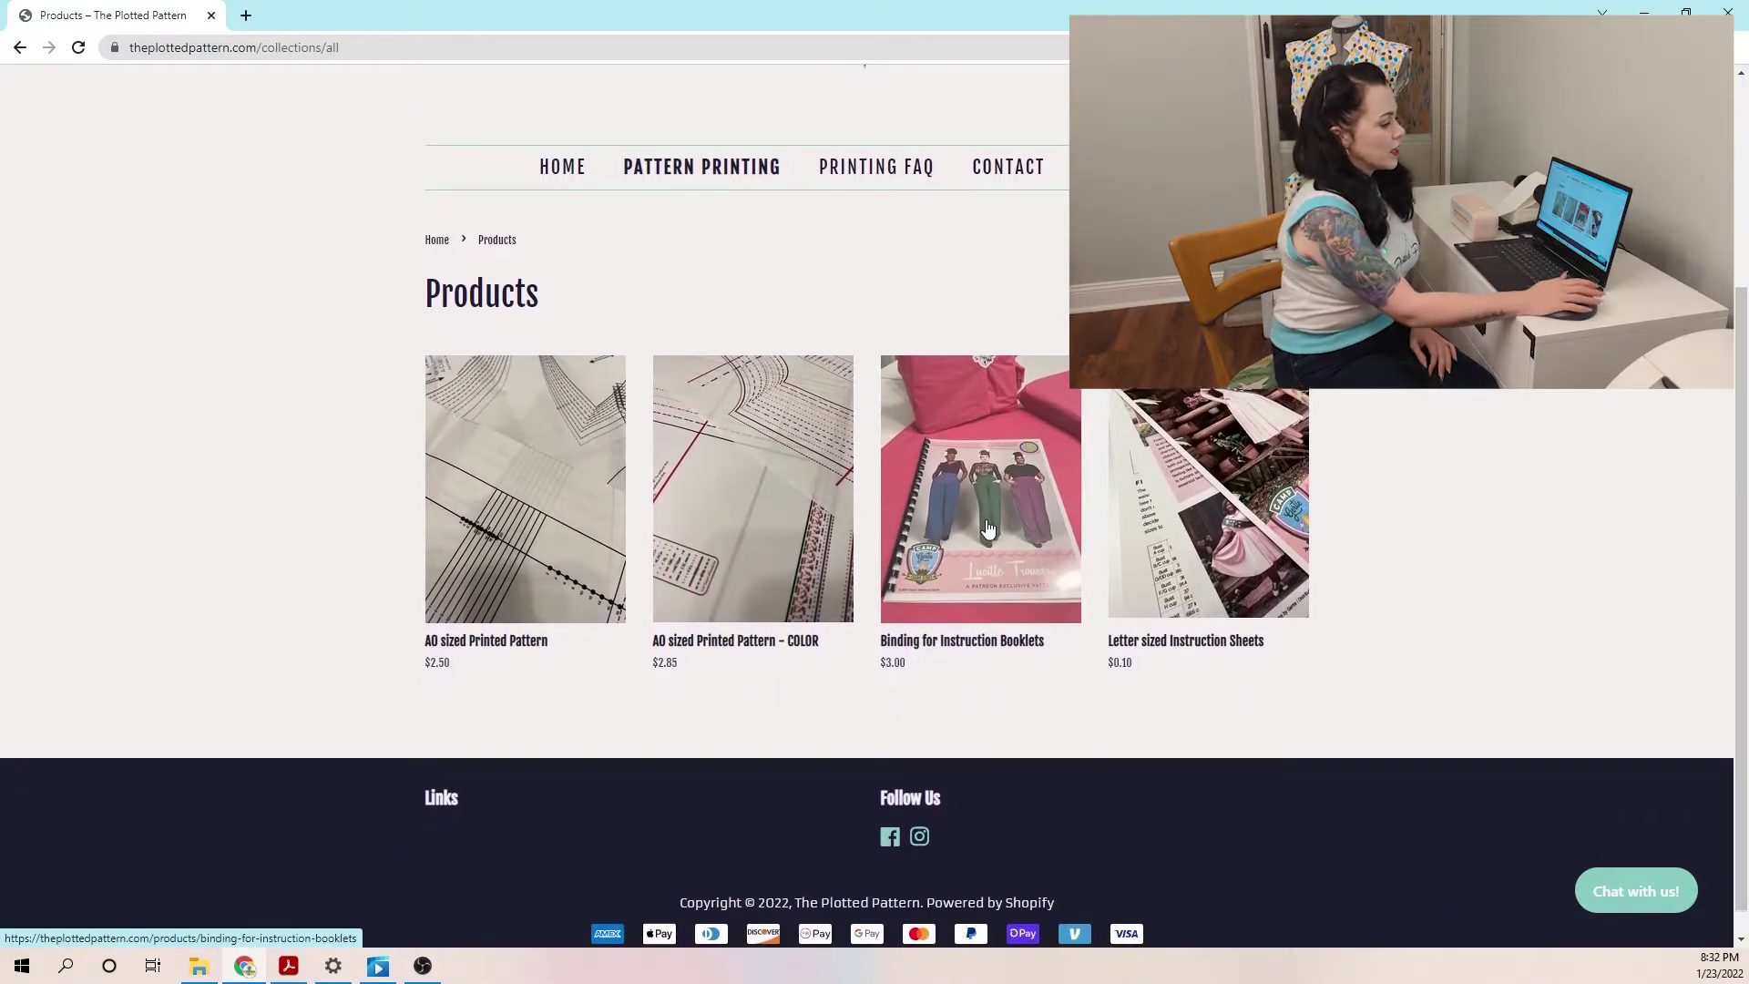
scroll(986, 528, down, 1)
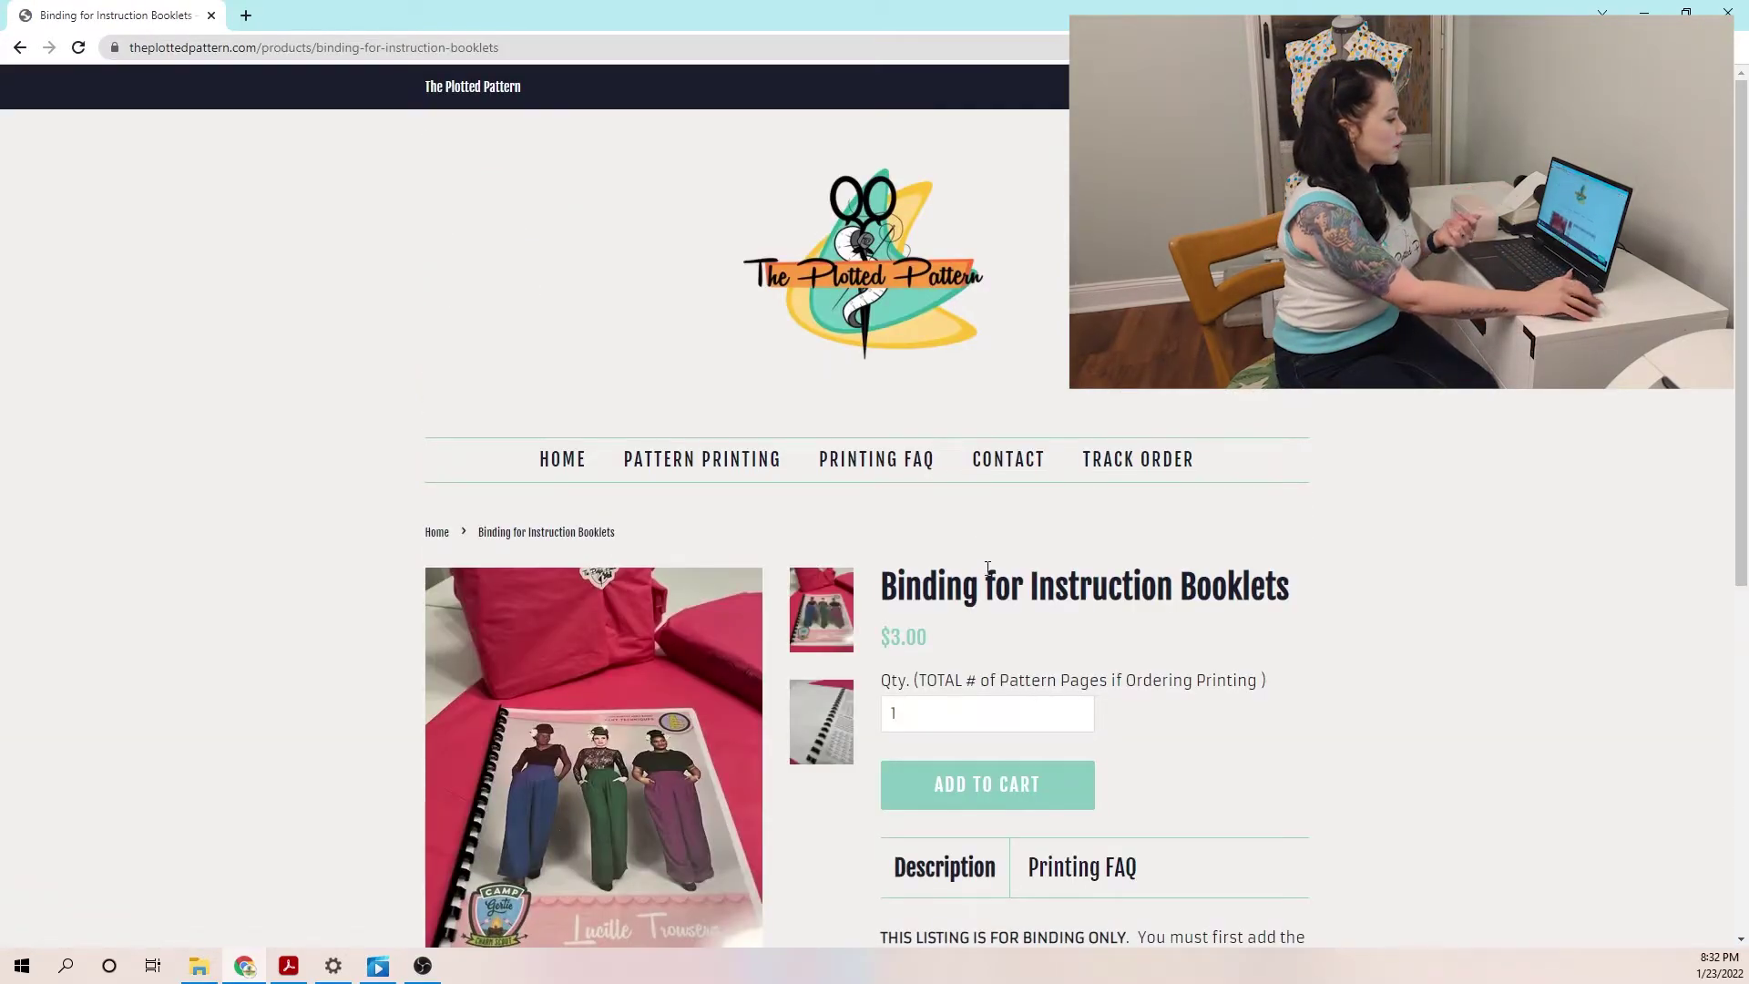
Check the binding listing's description and add one instruction booklet binding to the cart.
scroll(988, 568, down, 2)
scroll(988, 568, down, 2)
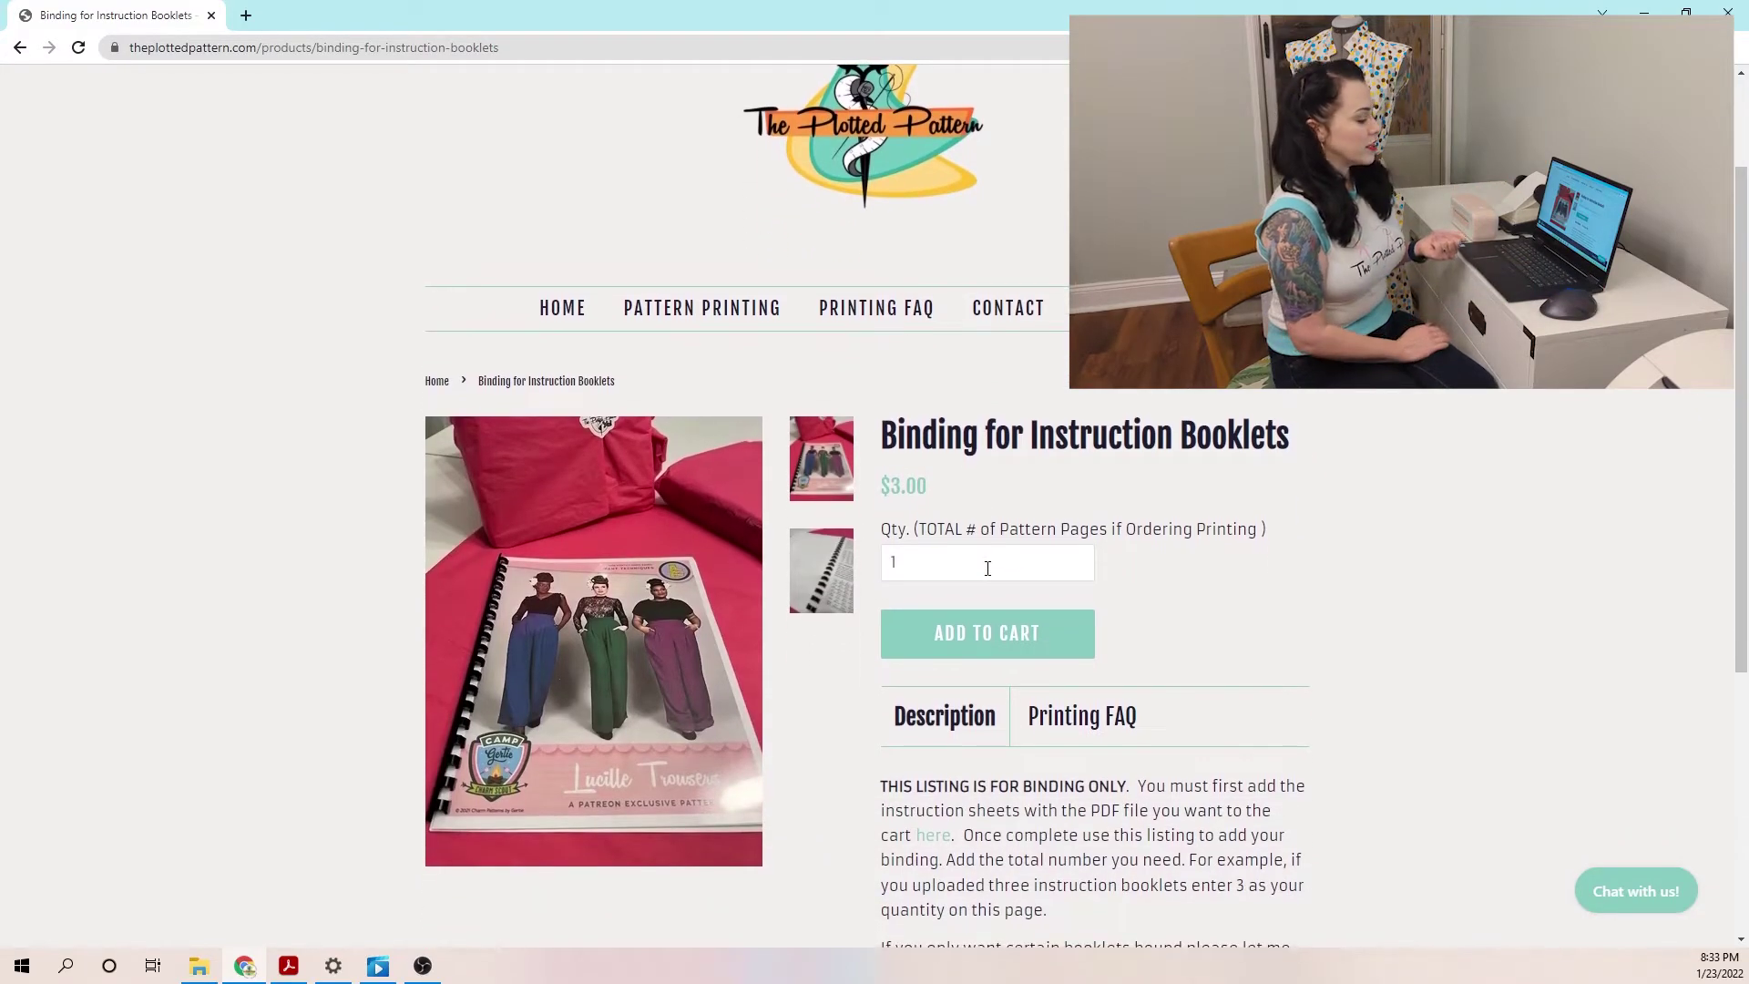
scroll(988, 568, down, 1)
scroll(988, 568, up, 1)
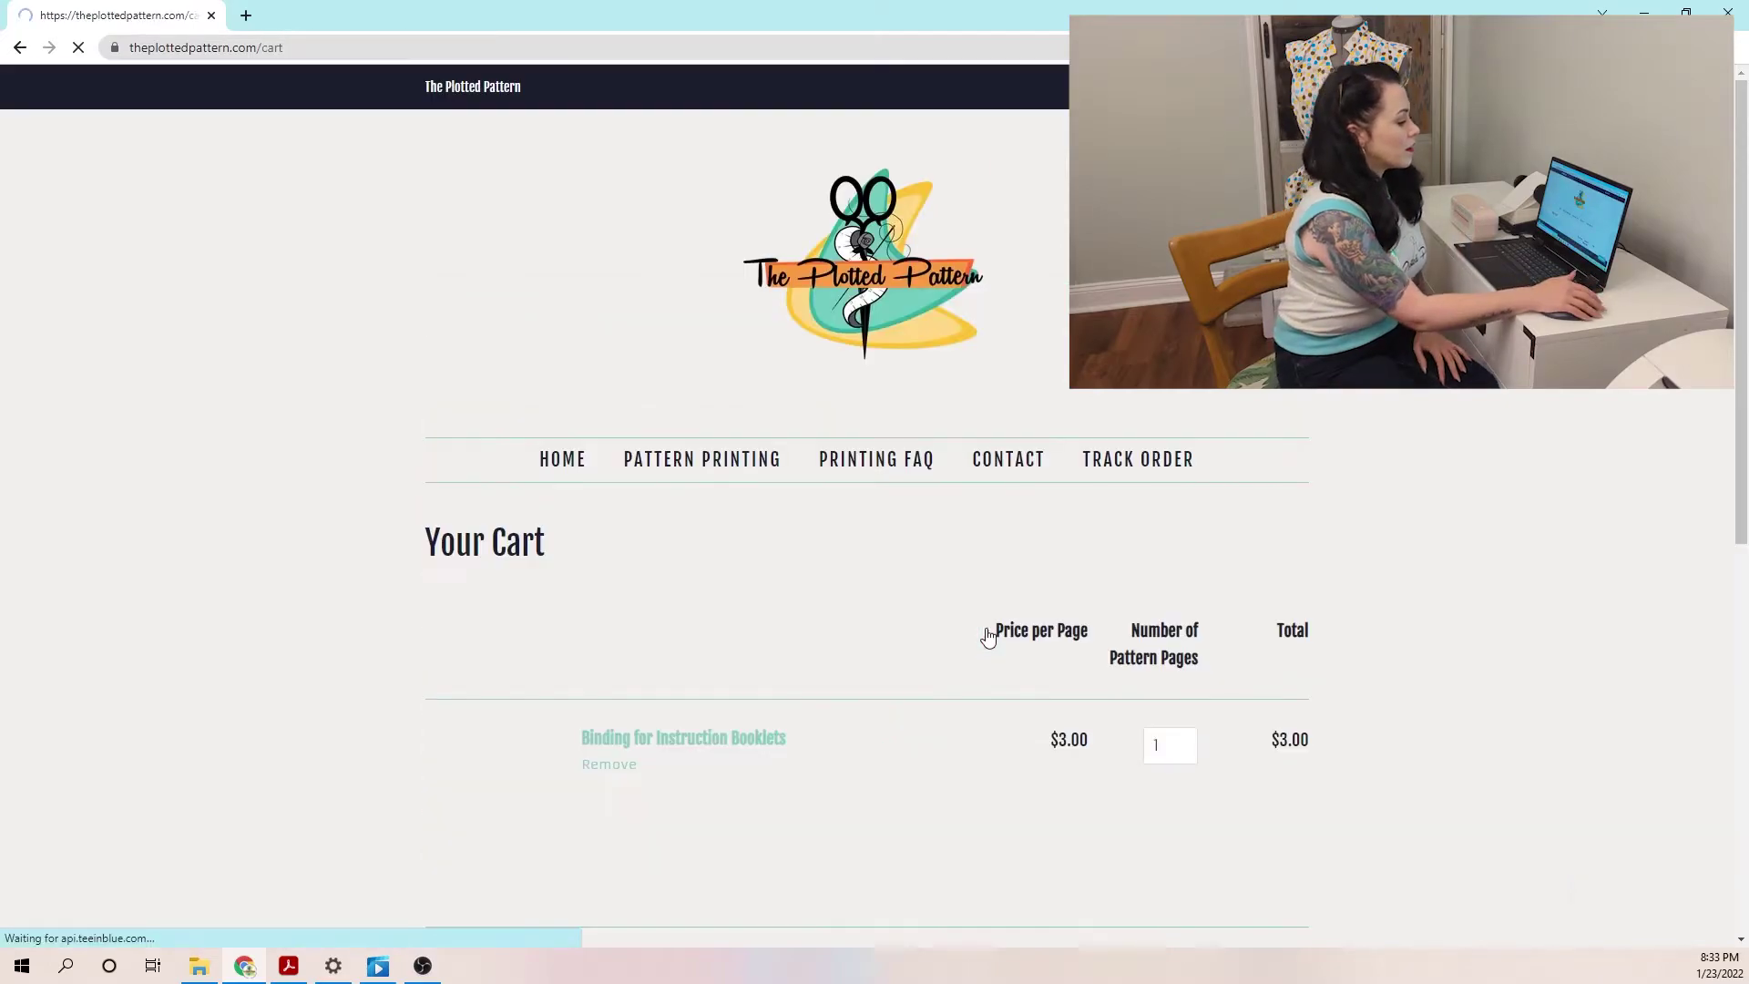
Review the cart's items, uploaded files, notes, quantities and subtotal down to the checkout options.
scroll(1249, 606, down, 3)
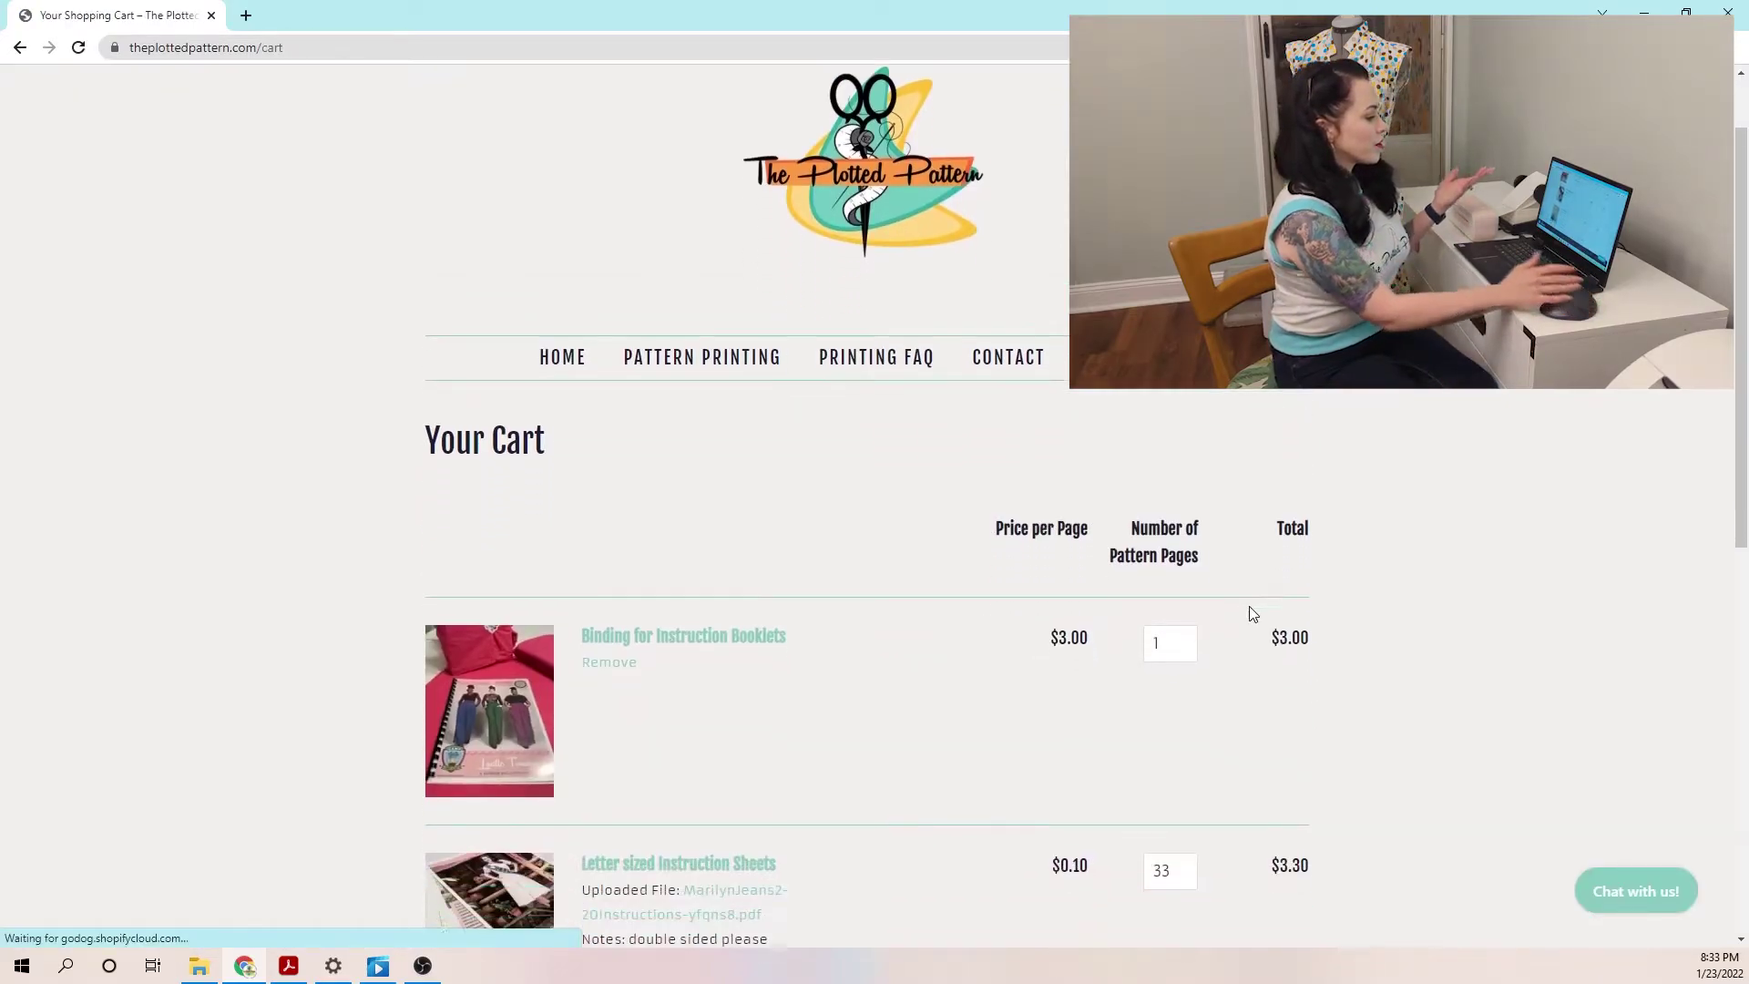
scroll(1249, 607, down, 3)
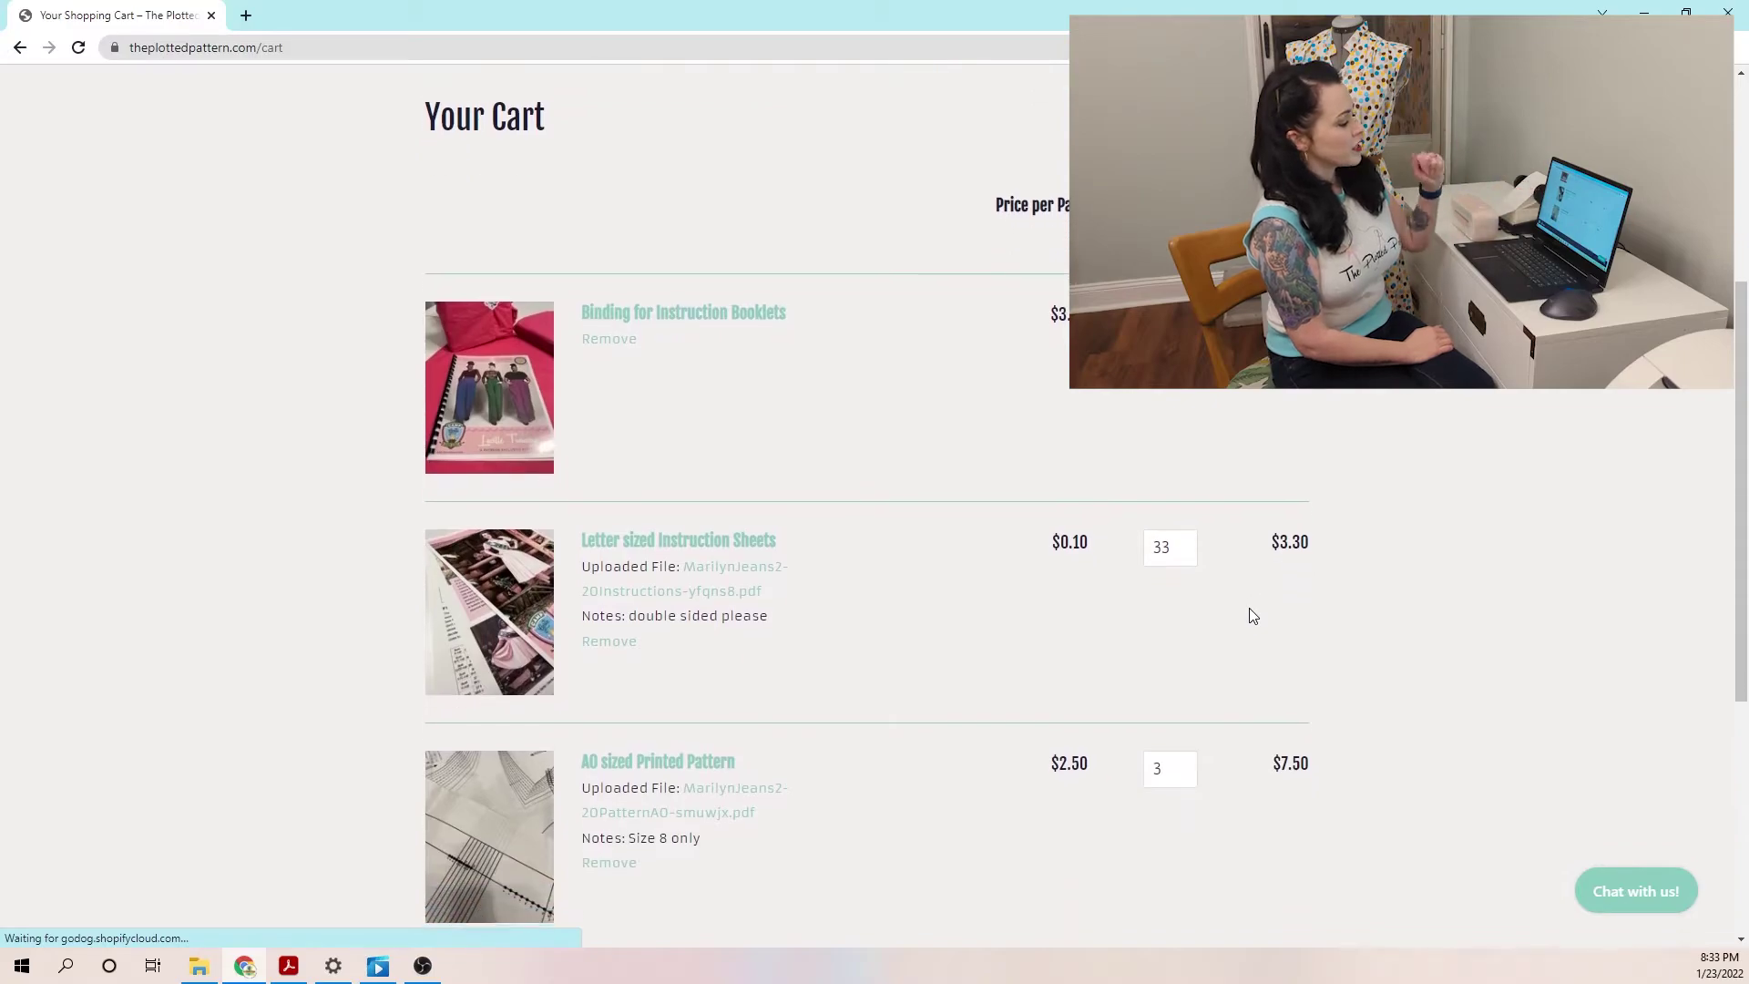
scroll(1249, 608, down, 2)
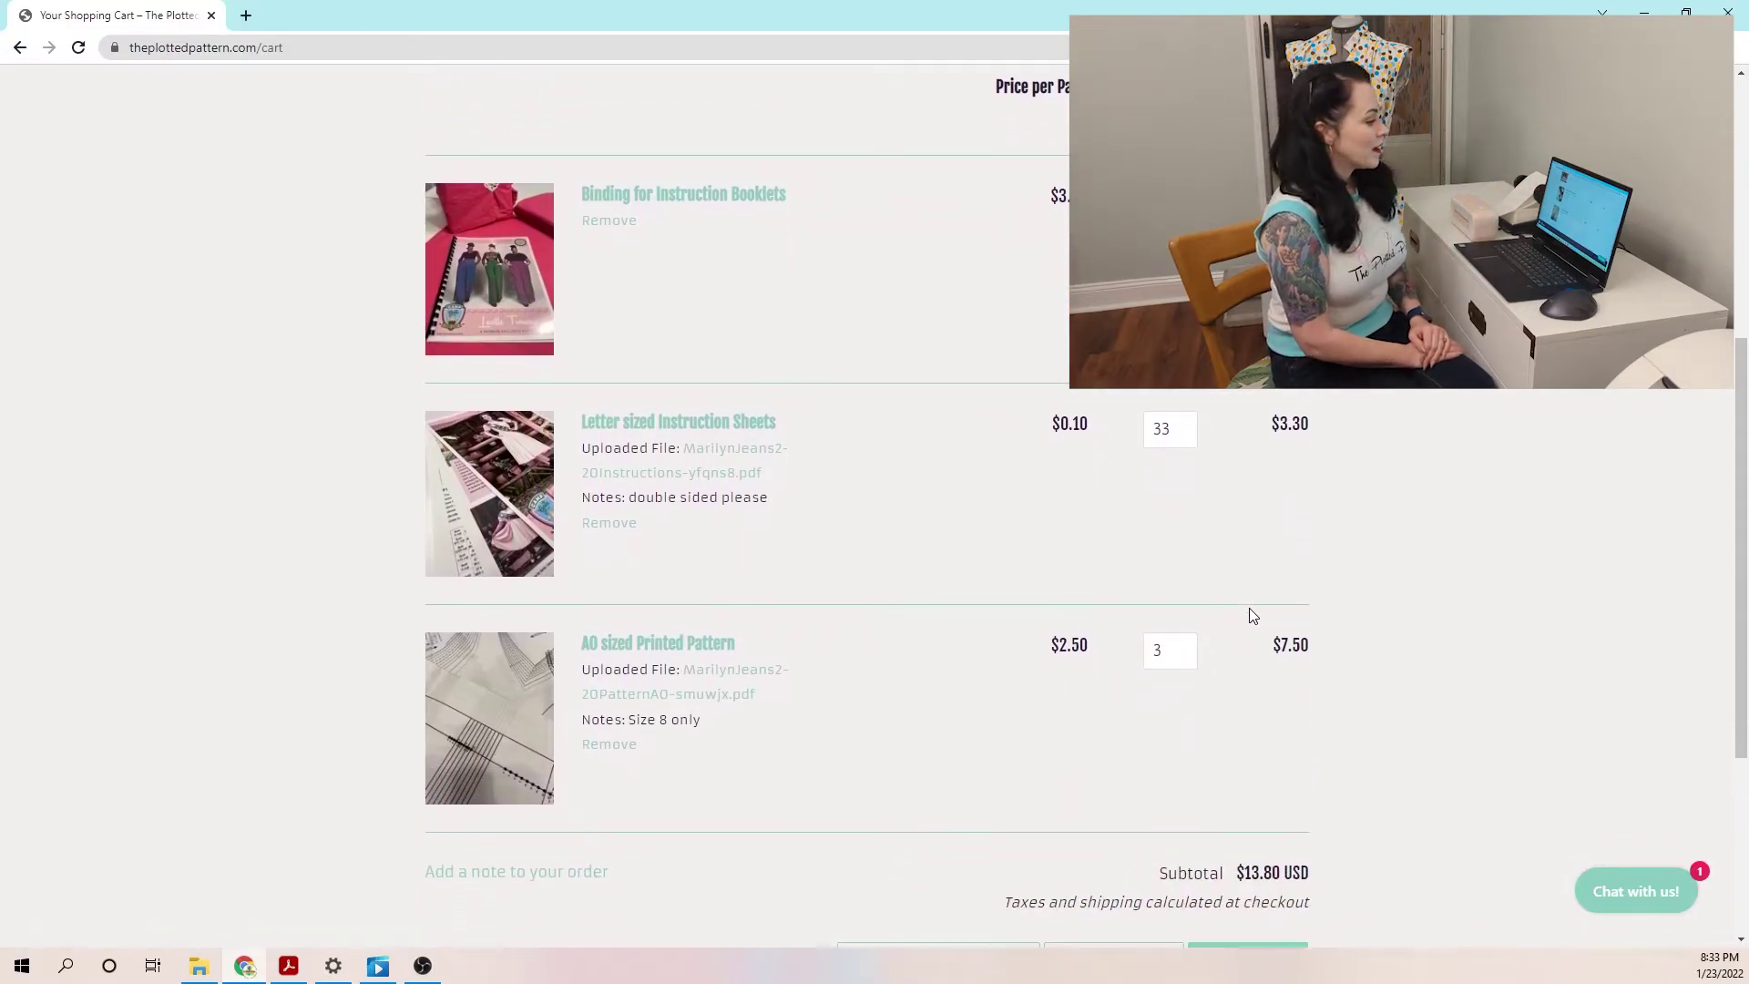
scroll(1248, 609, down, 2)
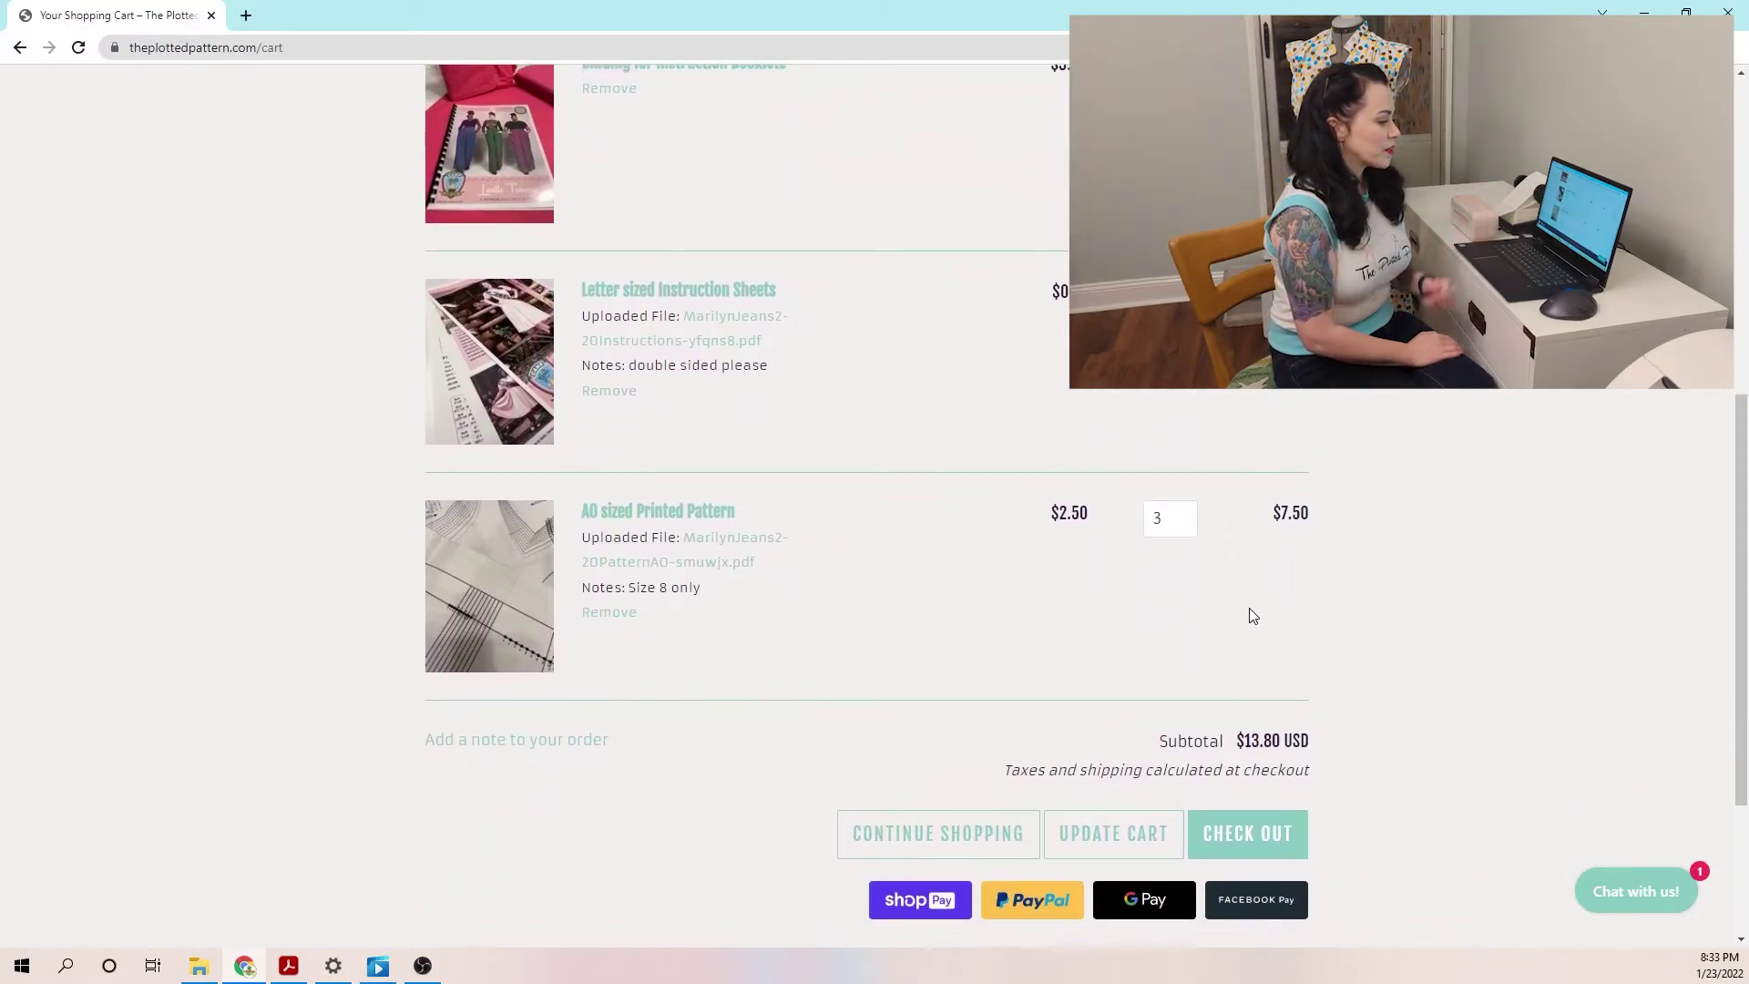
scroll(1248, 608, down, 1)
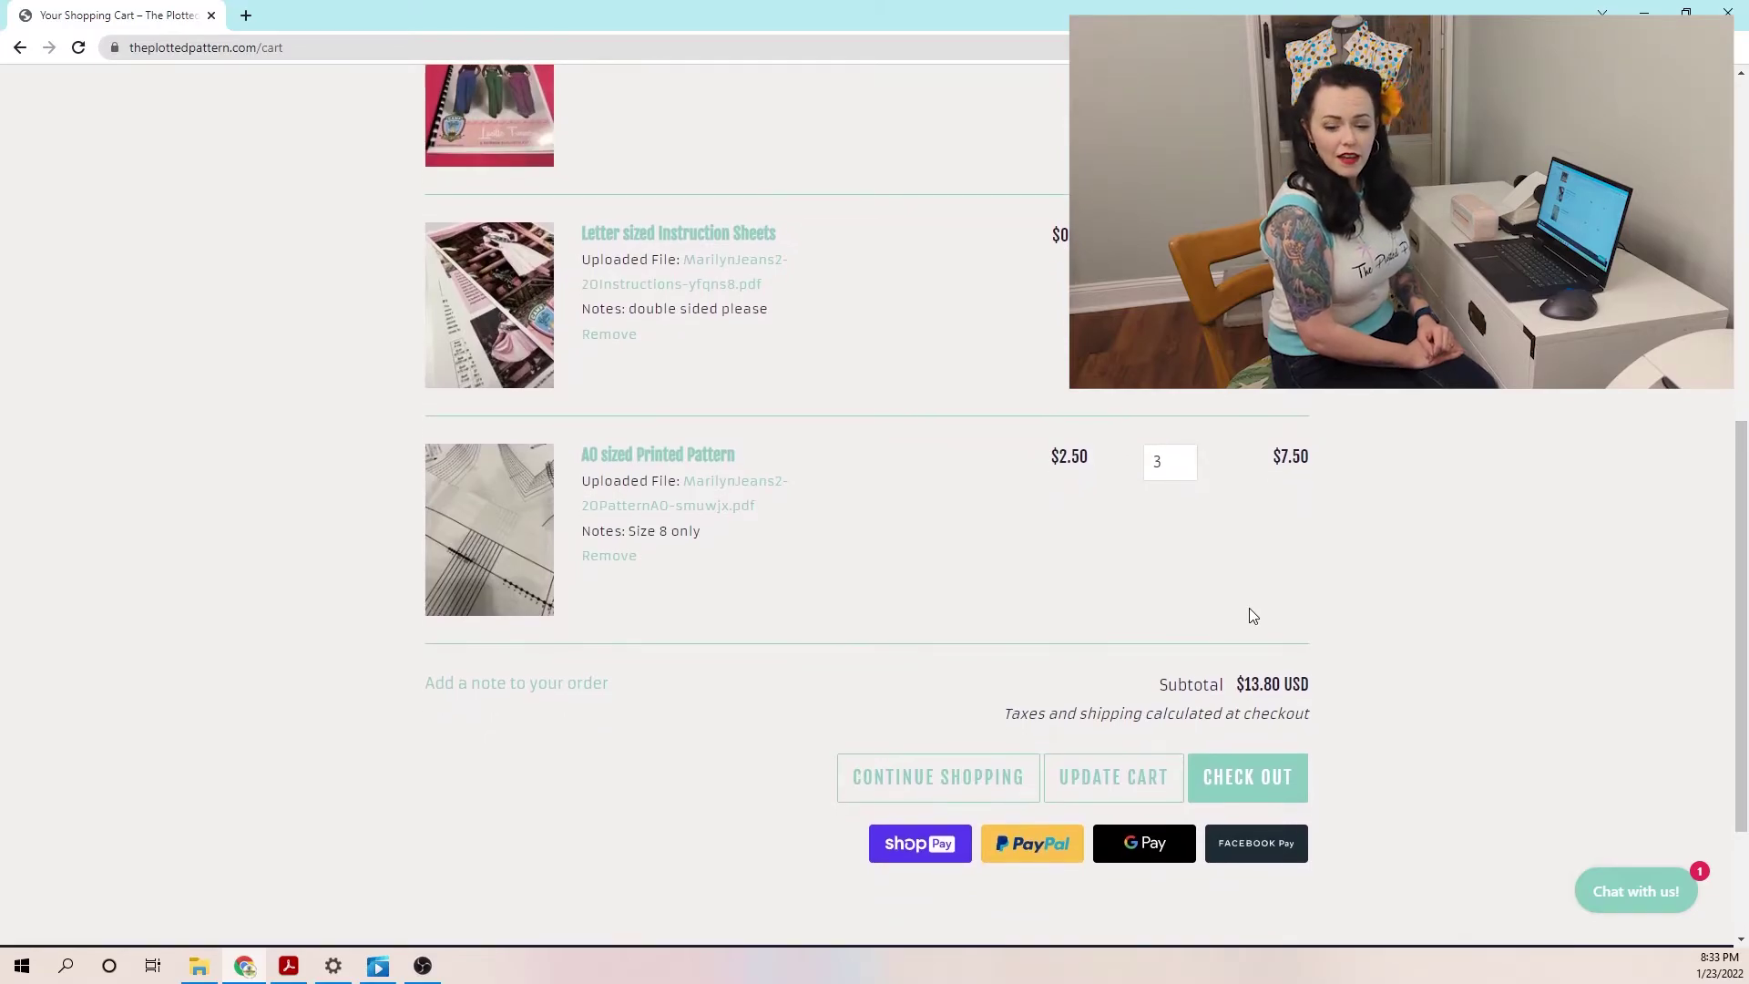